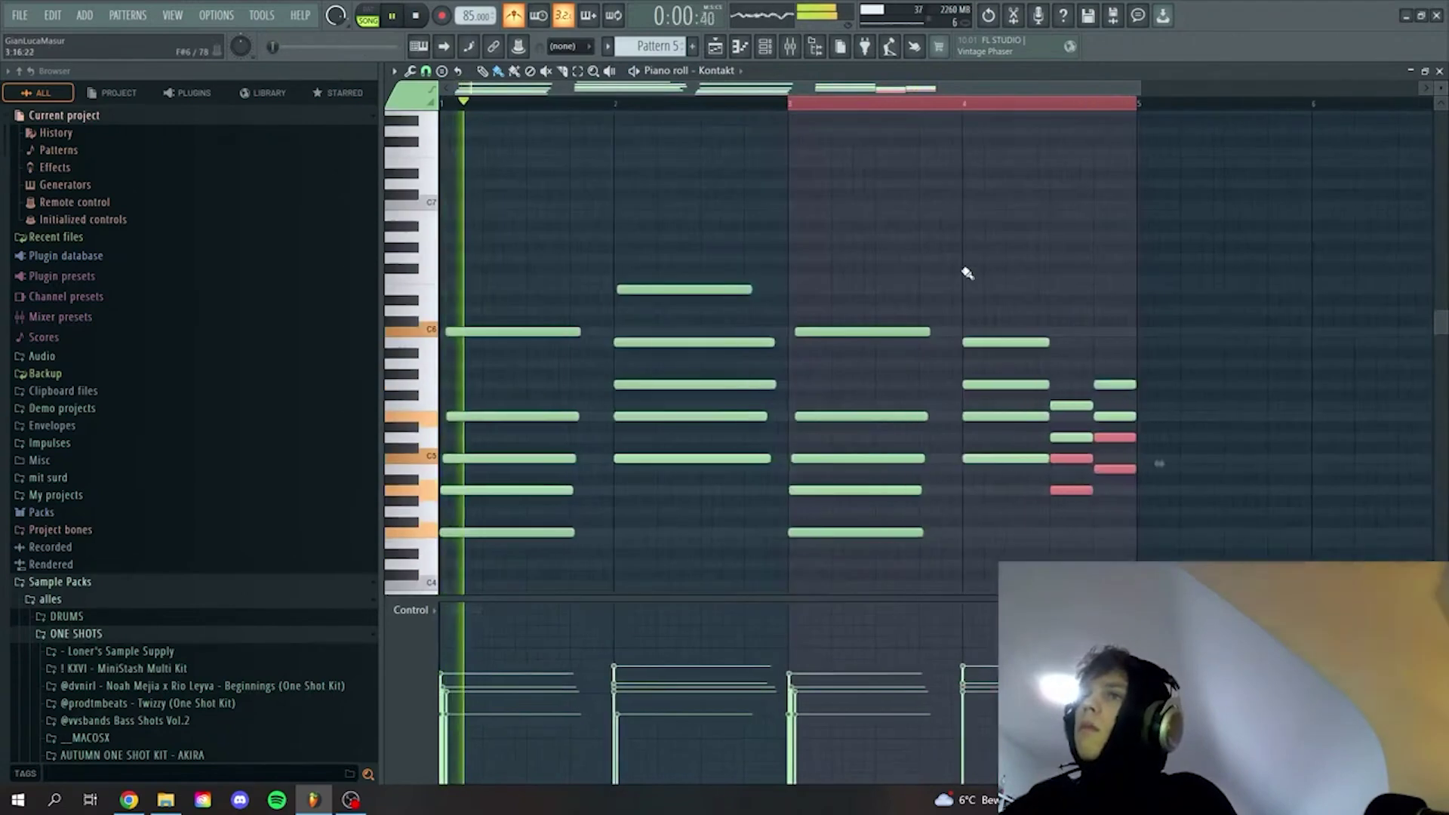
- Show the channel rack and route the Kontakt channel to free mixer track 16
scroll(965, 272, up, 2)
scroll(969, 276, down, 2)
click(765, 47)
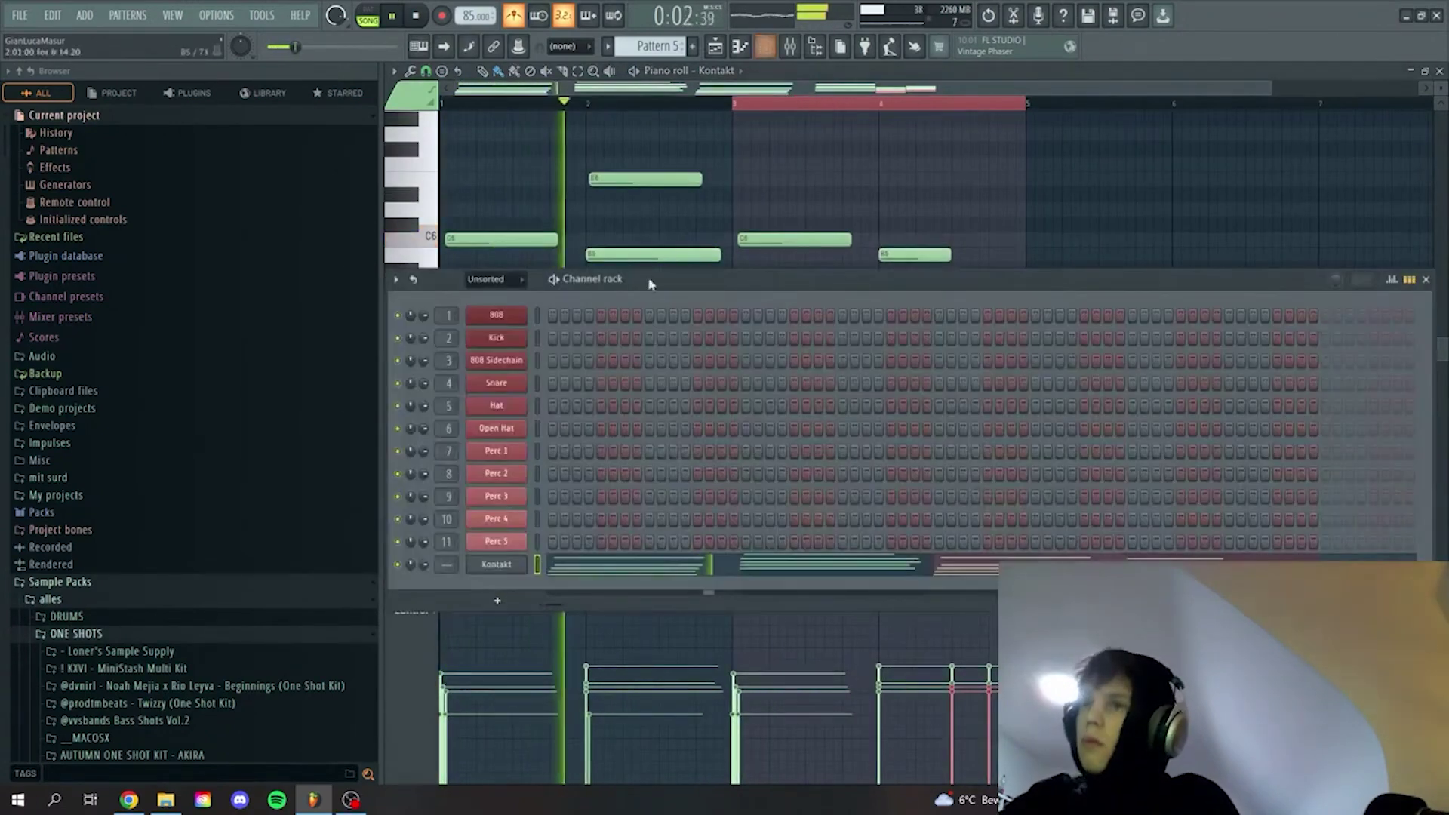
key(ctrl+l)
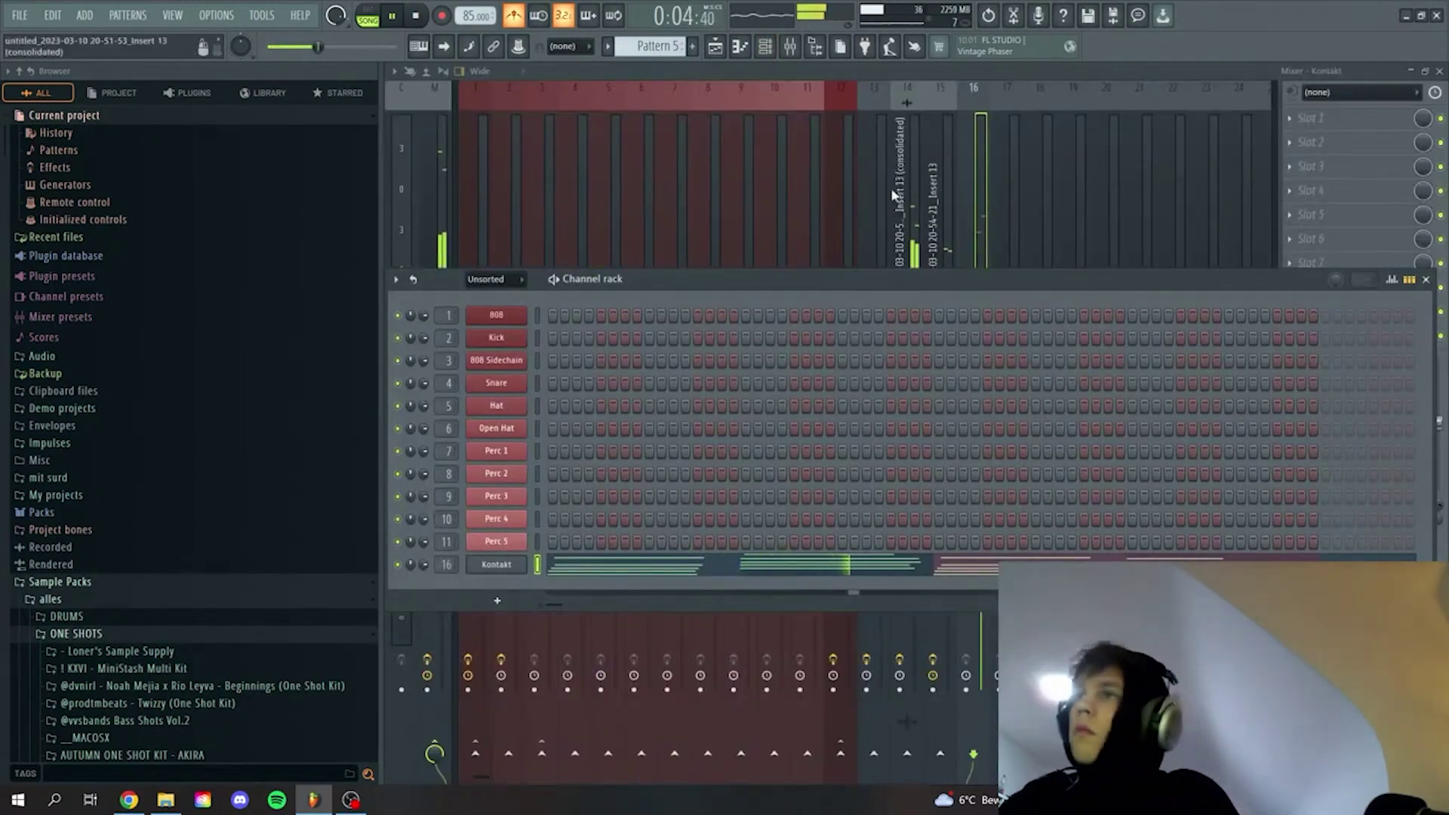
- Load Fruity Parametric EQ 2 into the first effect slot of the Kontakt mixer track
click(971, 174)
click(1361, 122)
mouse_move(1328, 175)
click(1096, 522)
click(909, 179)
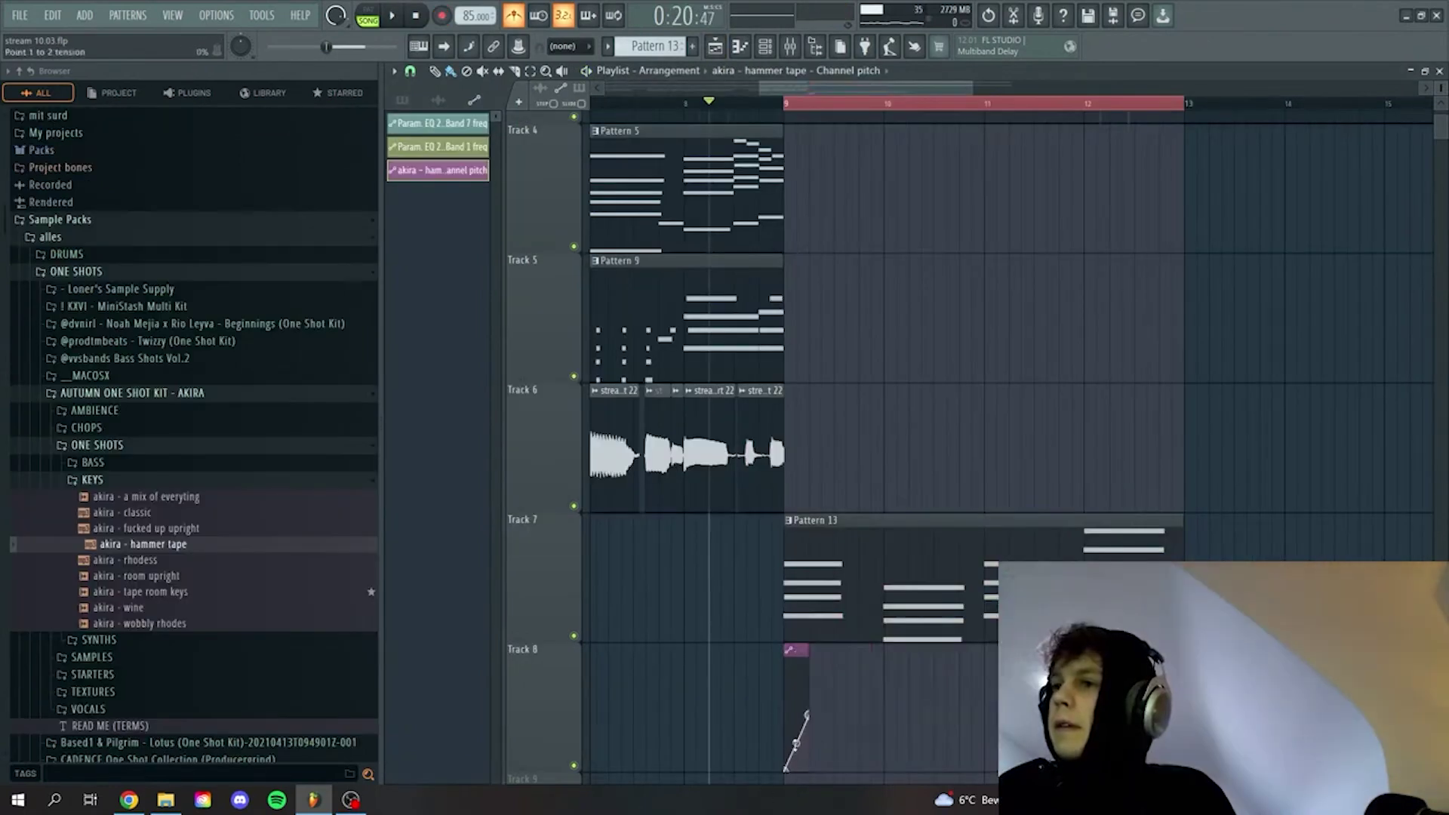
- Play the section from bar 9 and place a copy of the hammer tape channel pitch automation at bar 11 on Track 8
key(space)
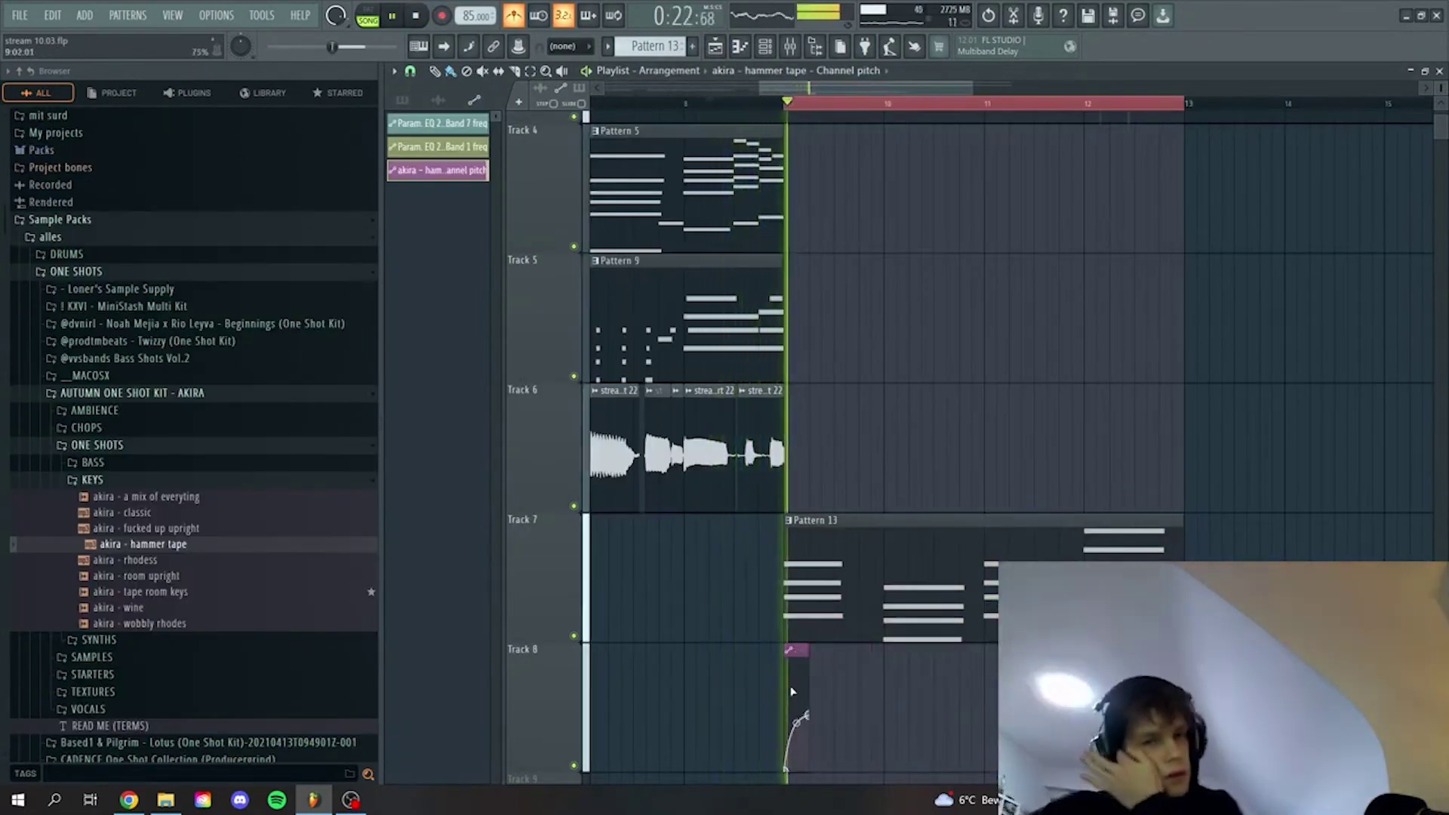
drag(750, 714, 1127, 405)
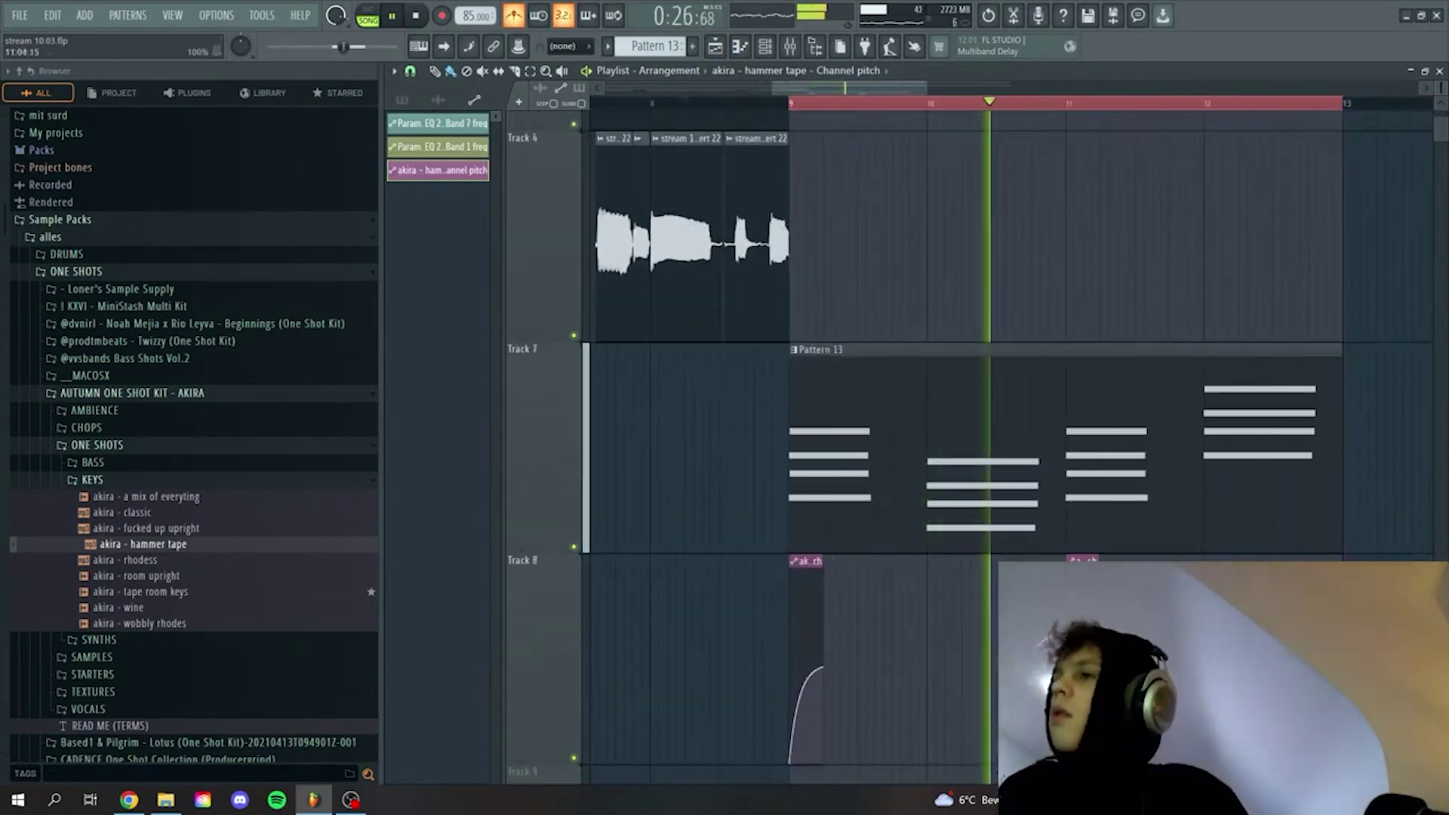
scroll(1072, 552, down, 2)
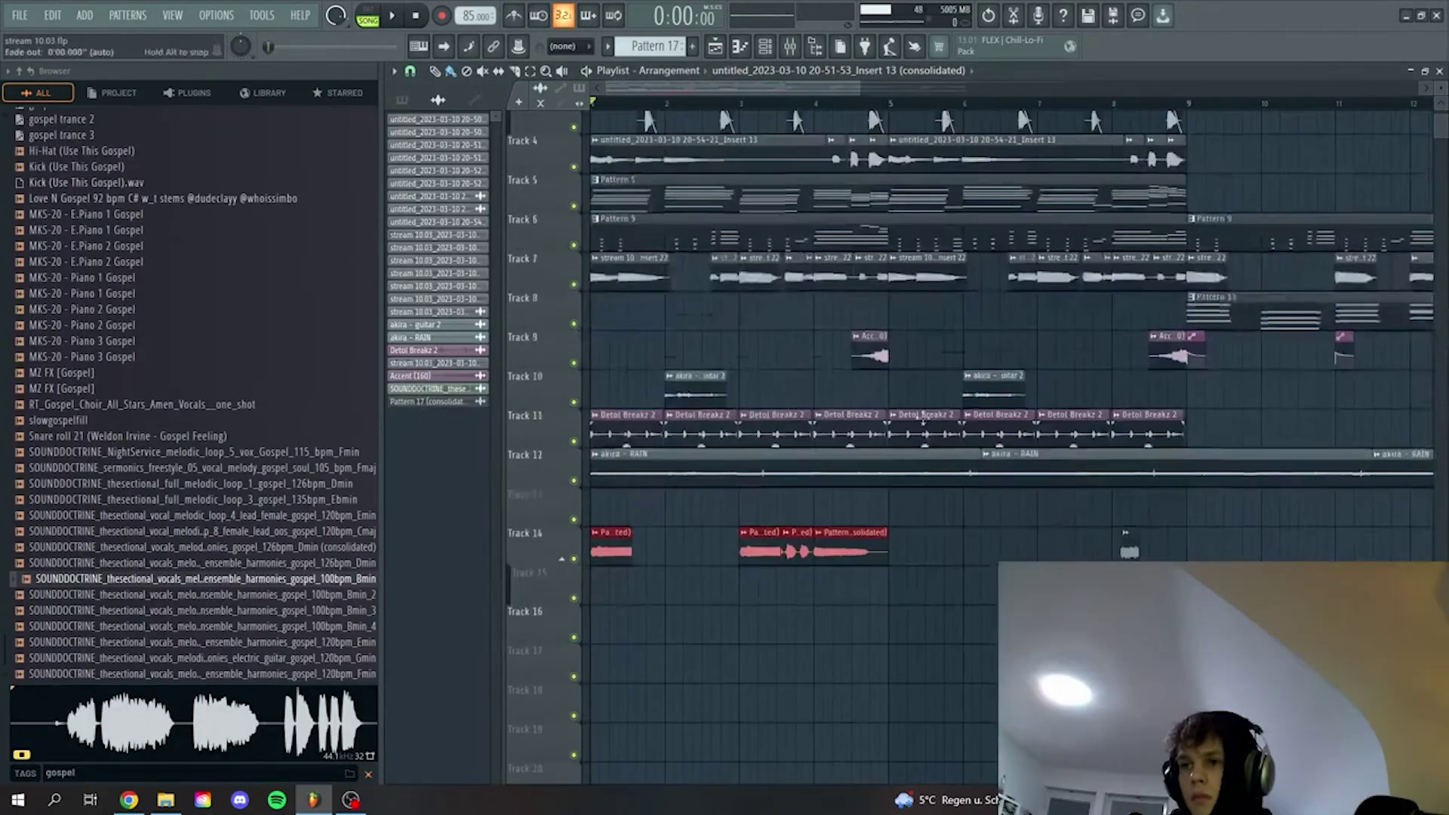
- Place a short slice of the Pattern 17 (consolidated) vocal on Track 15 so it leads into bar 3
key(space)
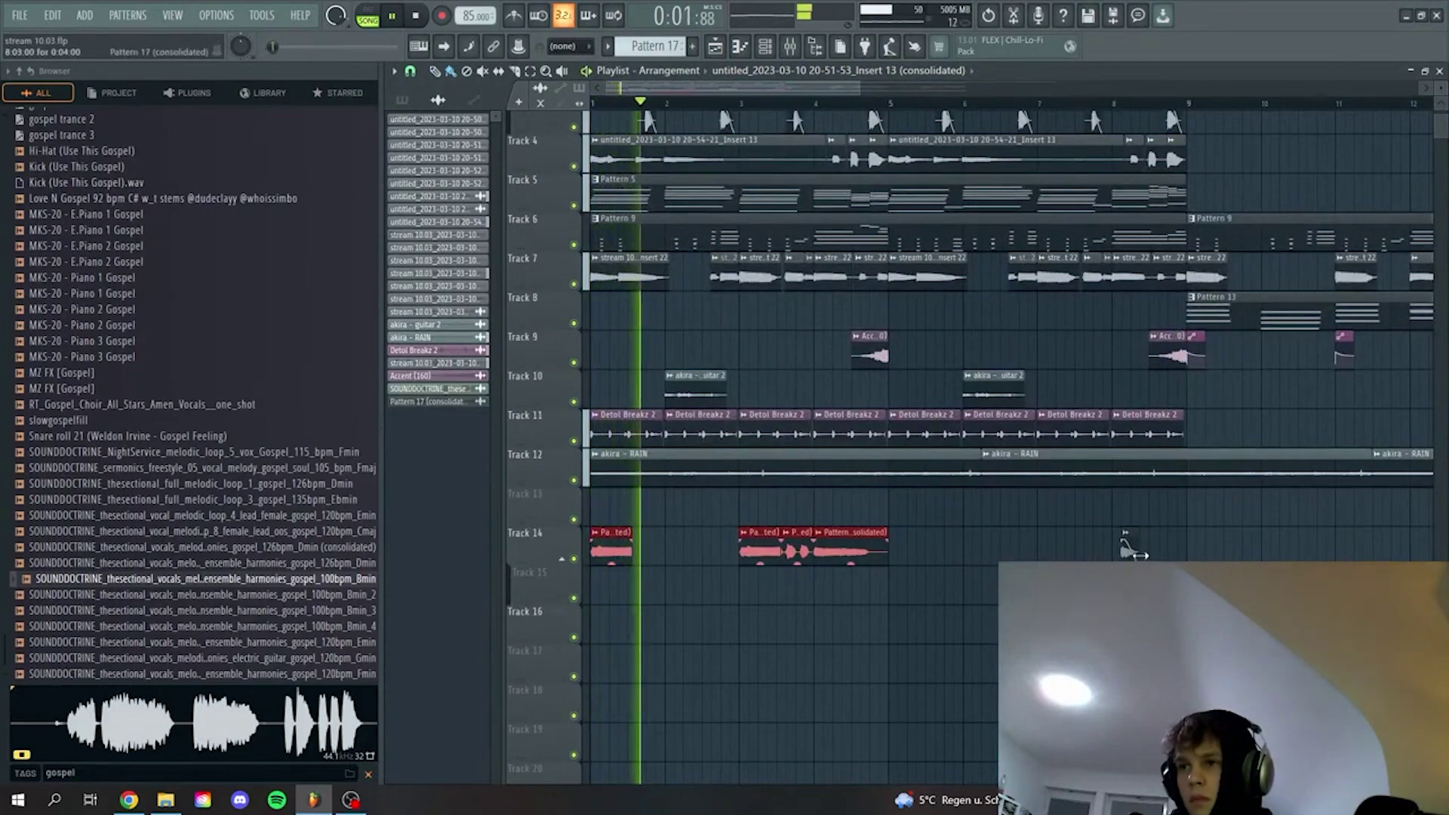
right_click(1129, 551)
click(699, 602)
drag(698, 607, 729, 595)
drag(714, 649, 930, 427)
scroll(893, 726, down, 3)
scroll(894, 726, down, 6)
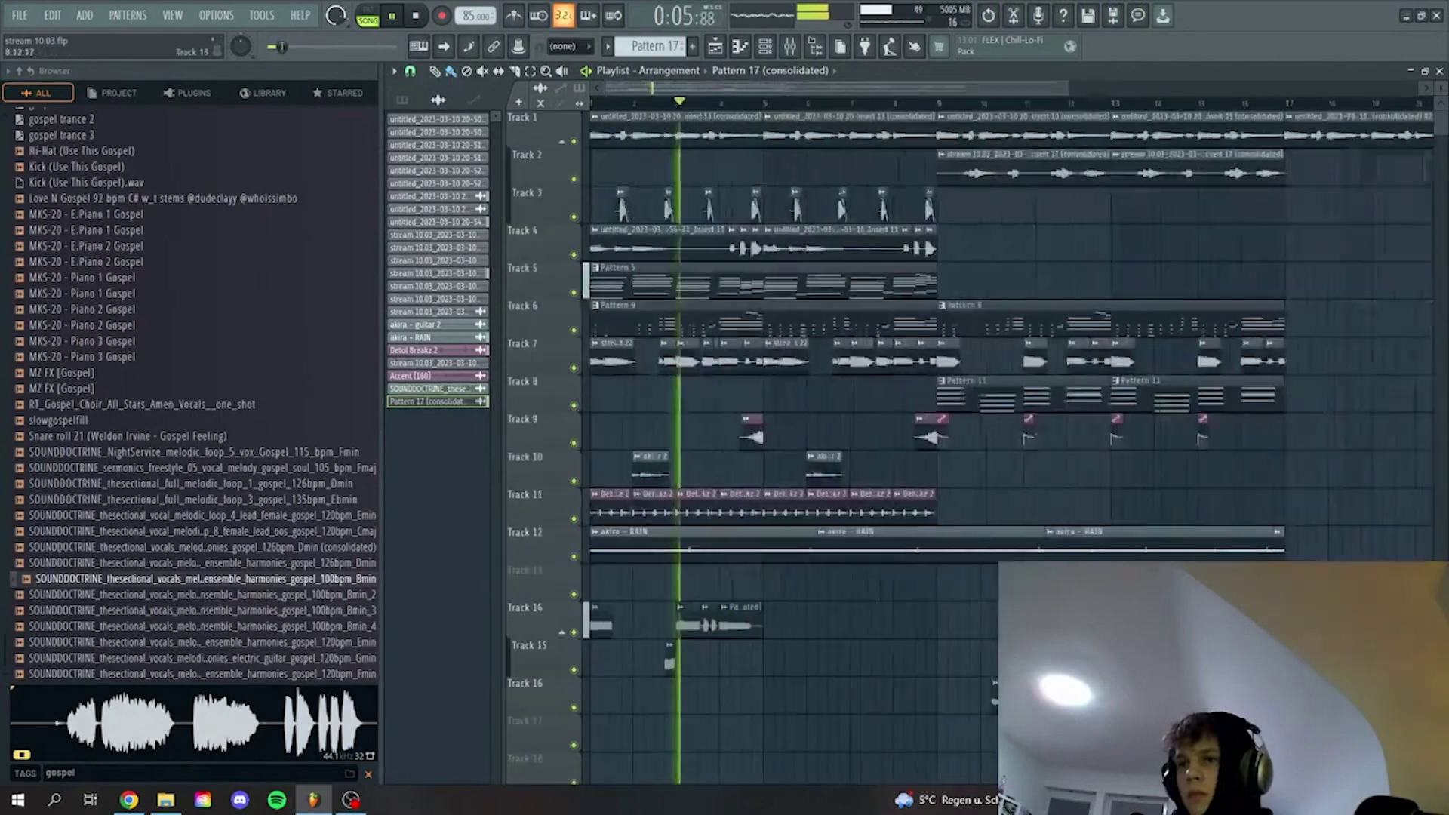
scroll(755, 705, up, 6)
scroll(778, 655, up, 5)
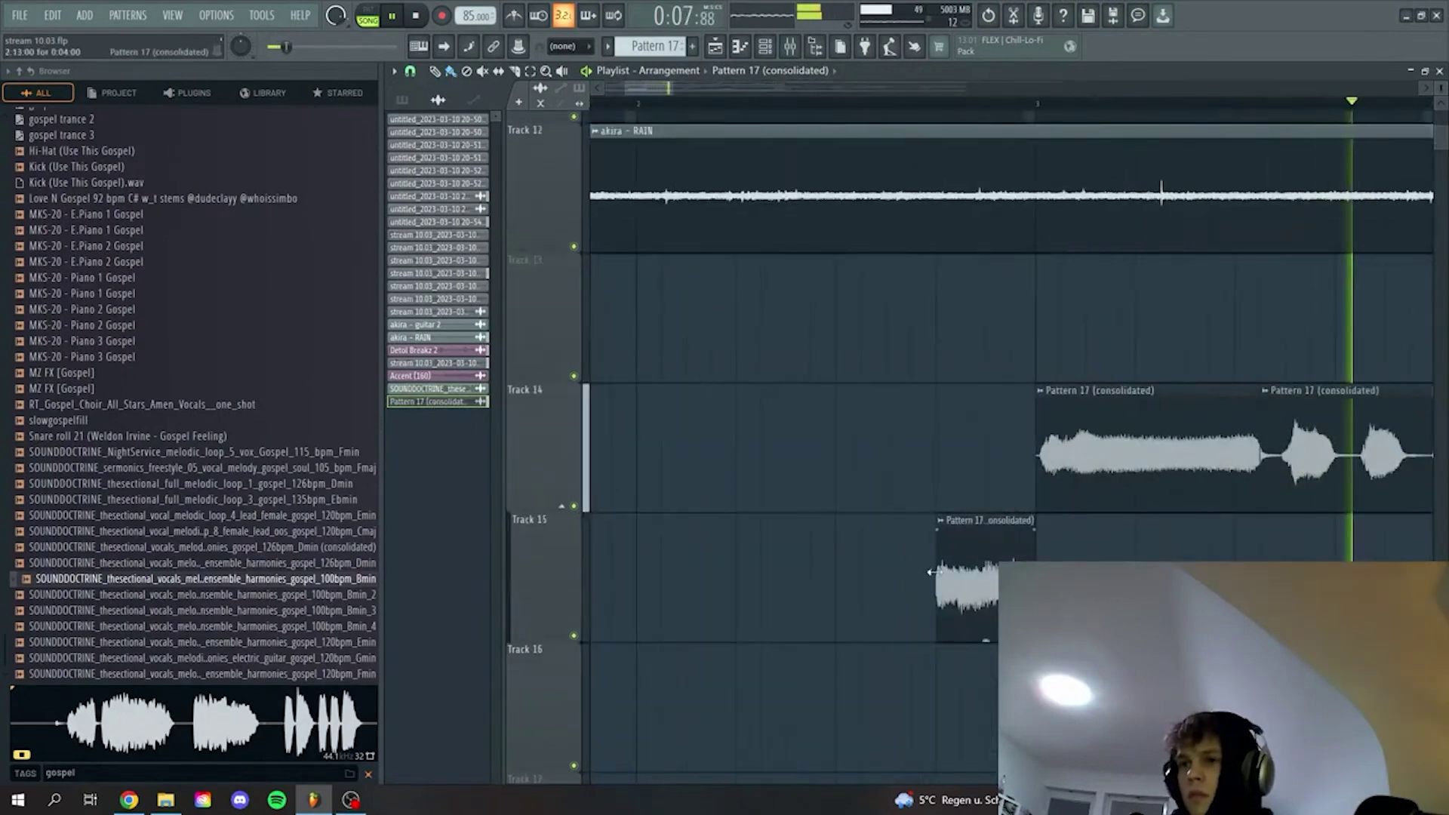
scroll(991, 586, down, 8)
scroll(881, 664, up, 5)
scroll(889, 531, down, 2)
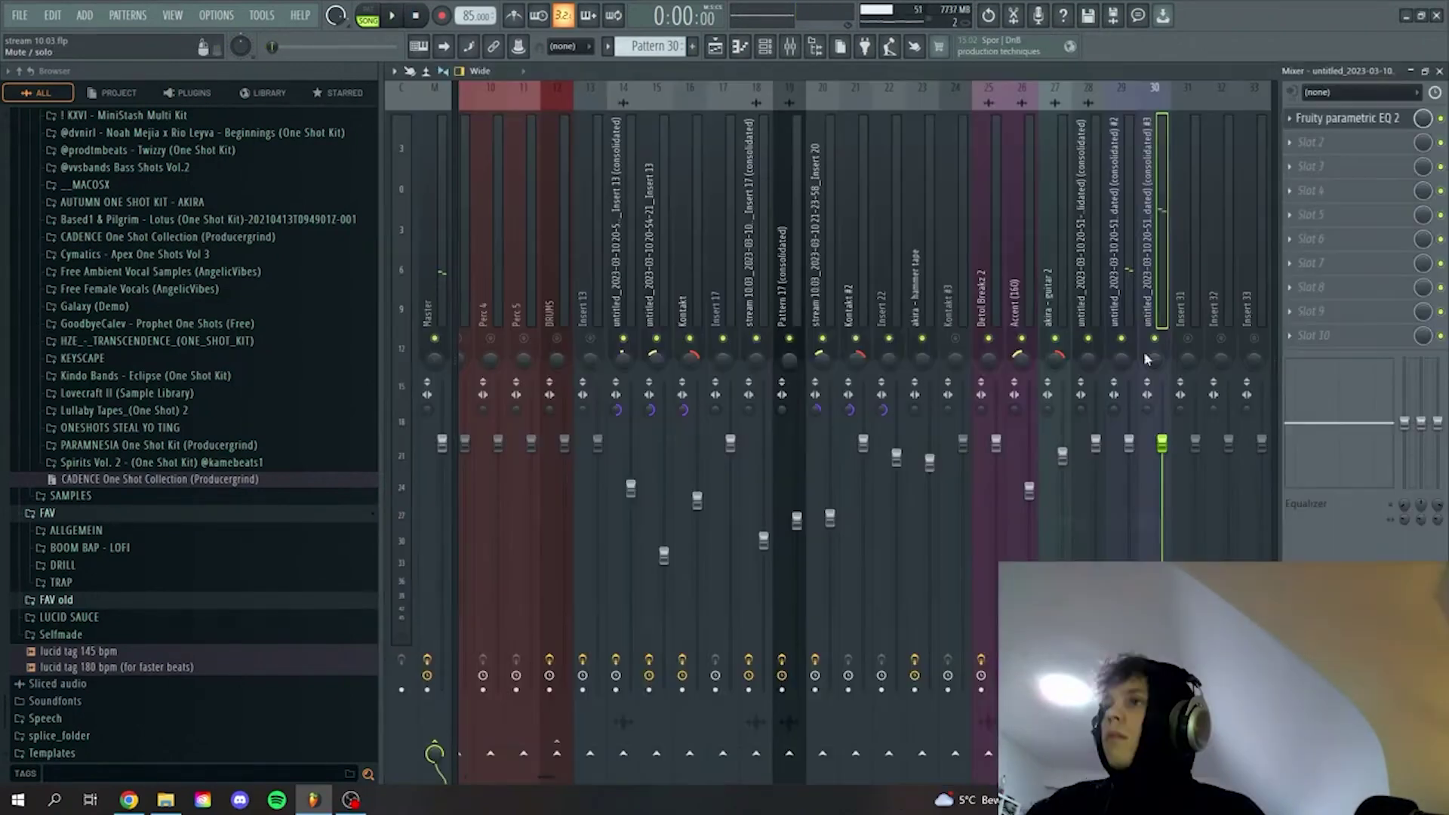
- Shape a band-pass curve in Fruity parametric EQ 2 on mixer track 30, with the low-pass band at about 4158 Hz
key(space)
click(1330, 121)
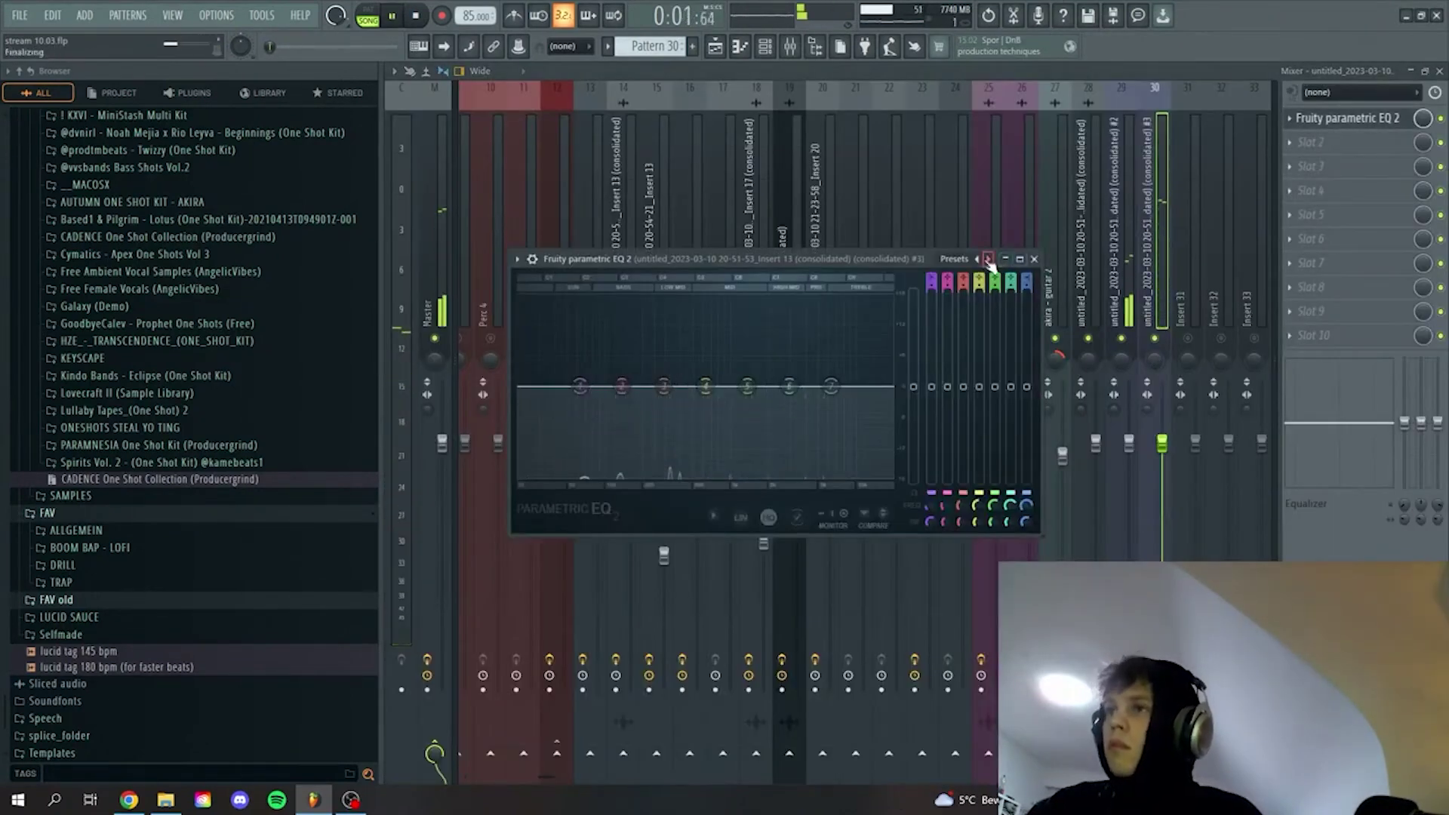
drag(526, 386, 823, 387)
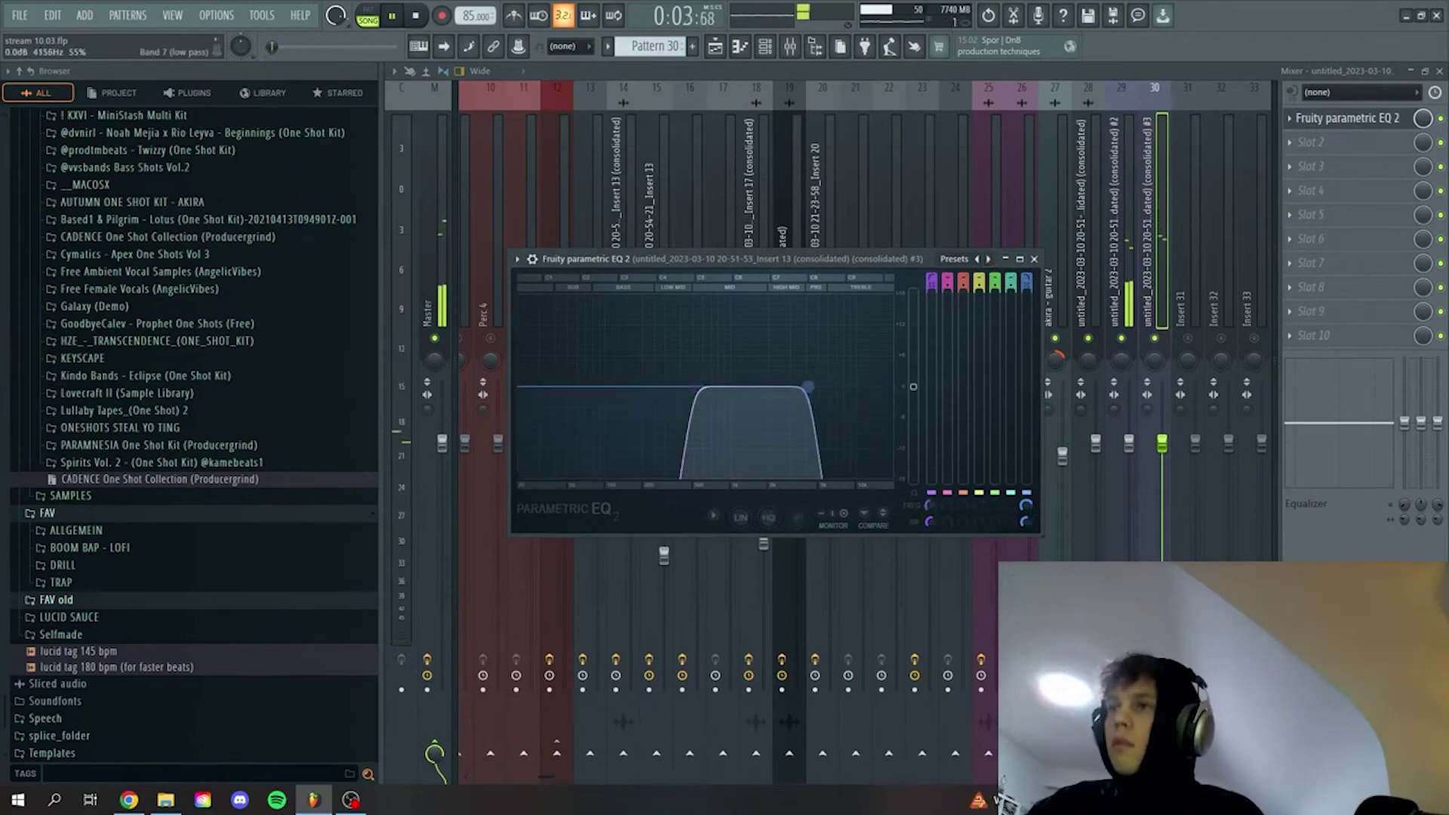
- Load Little Plate into effect slot 2 of mixer track 30
click(1356, 141)
mouse_move(1298, 160)
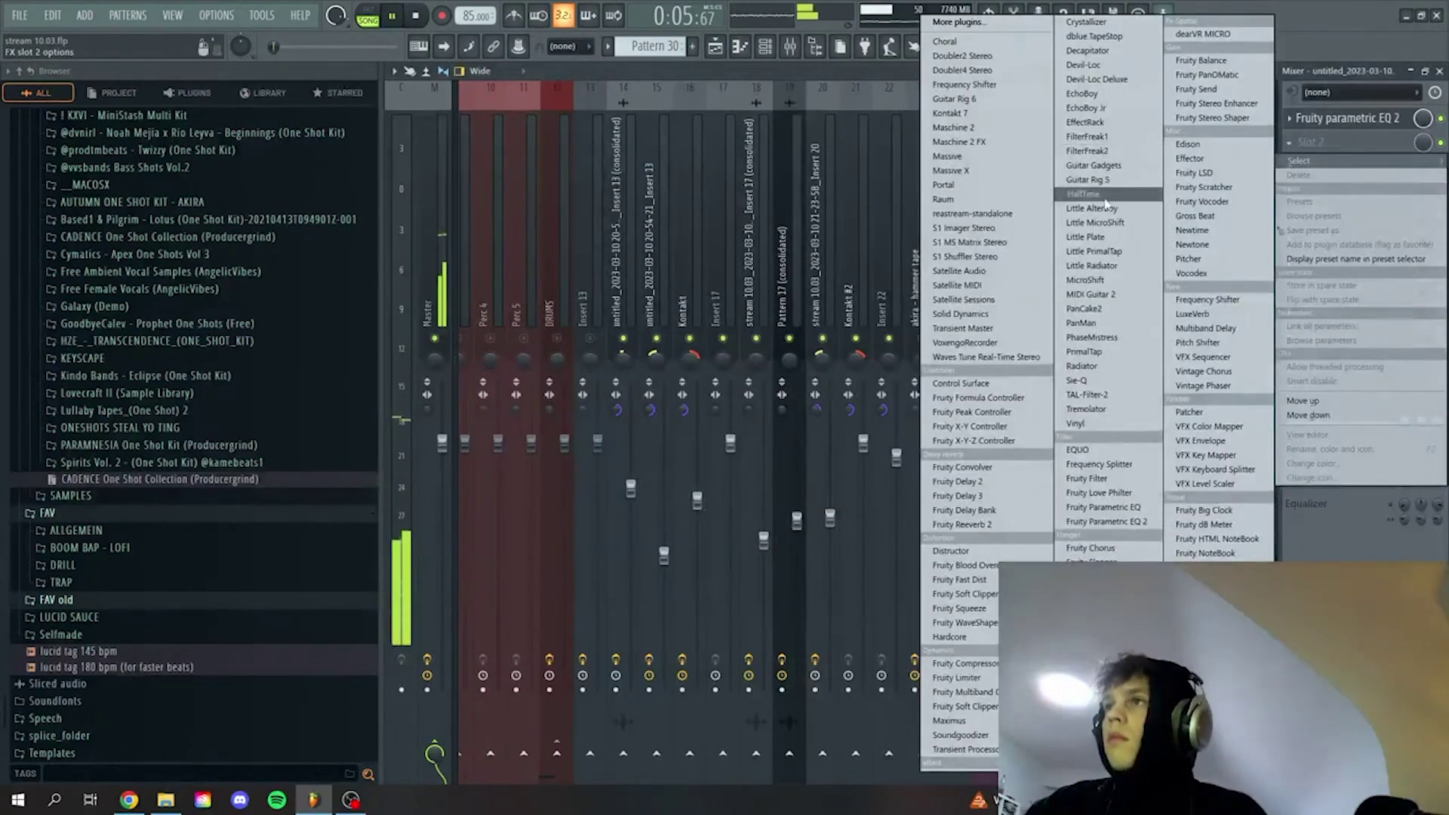
click(1113, 239)
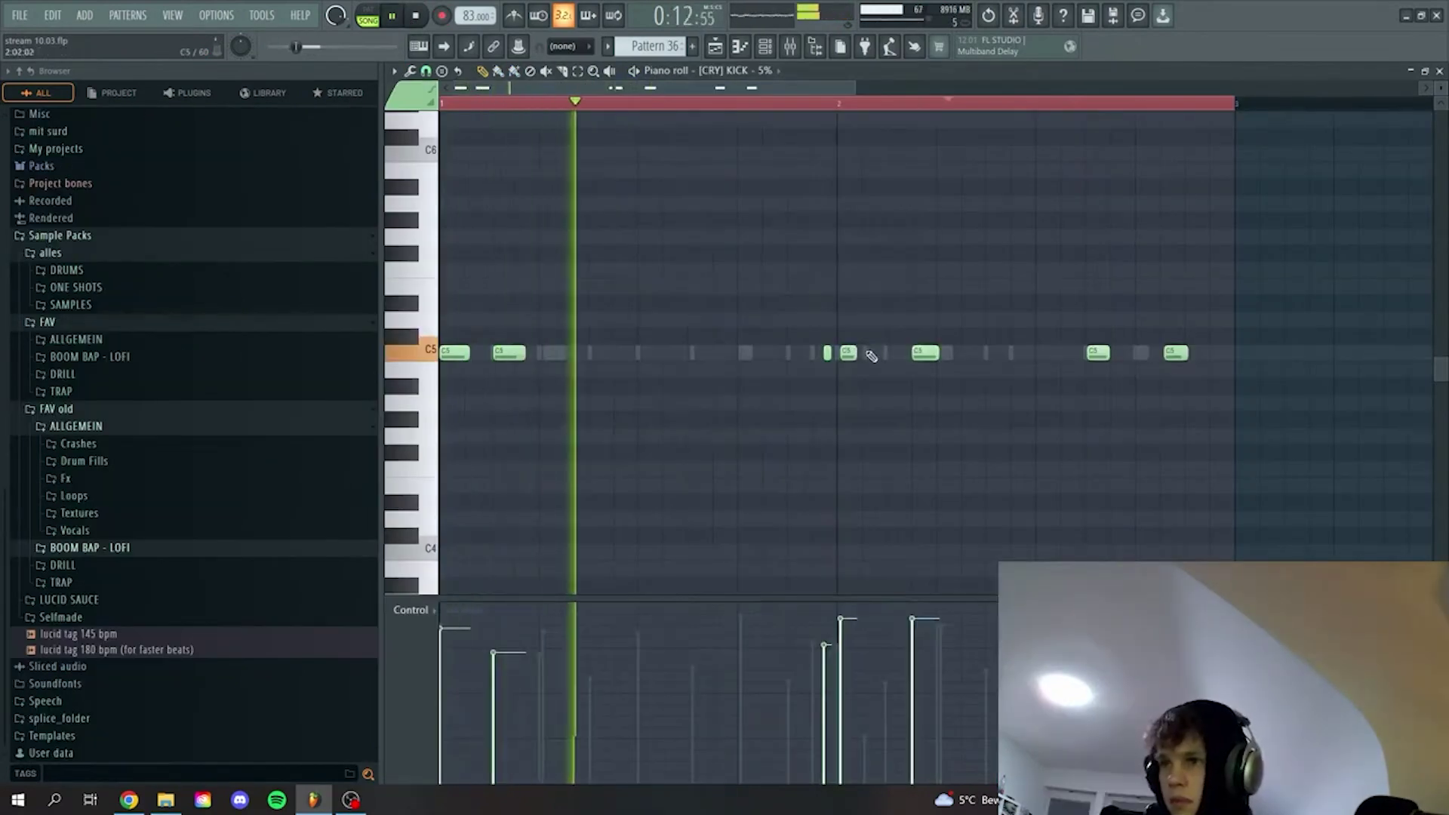
- Add a C5 note just after the bar 2 downbeat in the [CRY] KICK piano roll and bring up the playlist
click(869, 353)
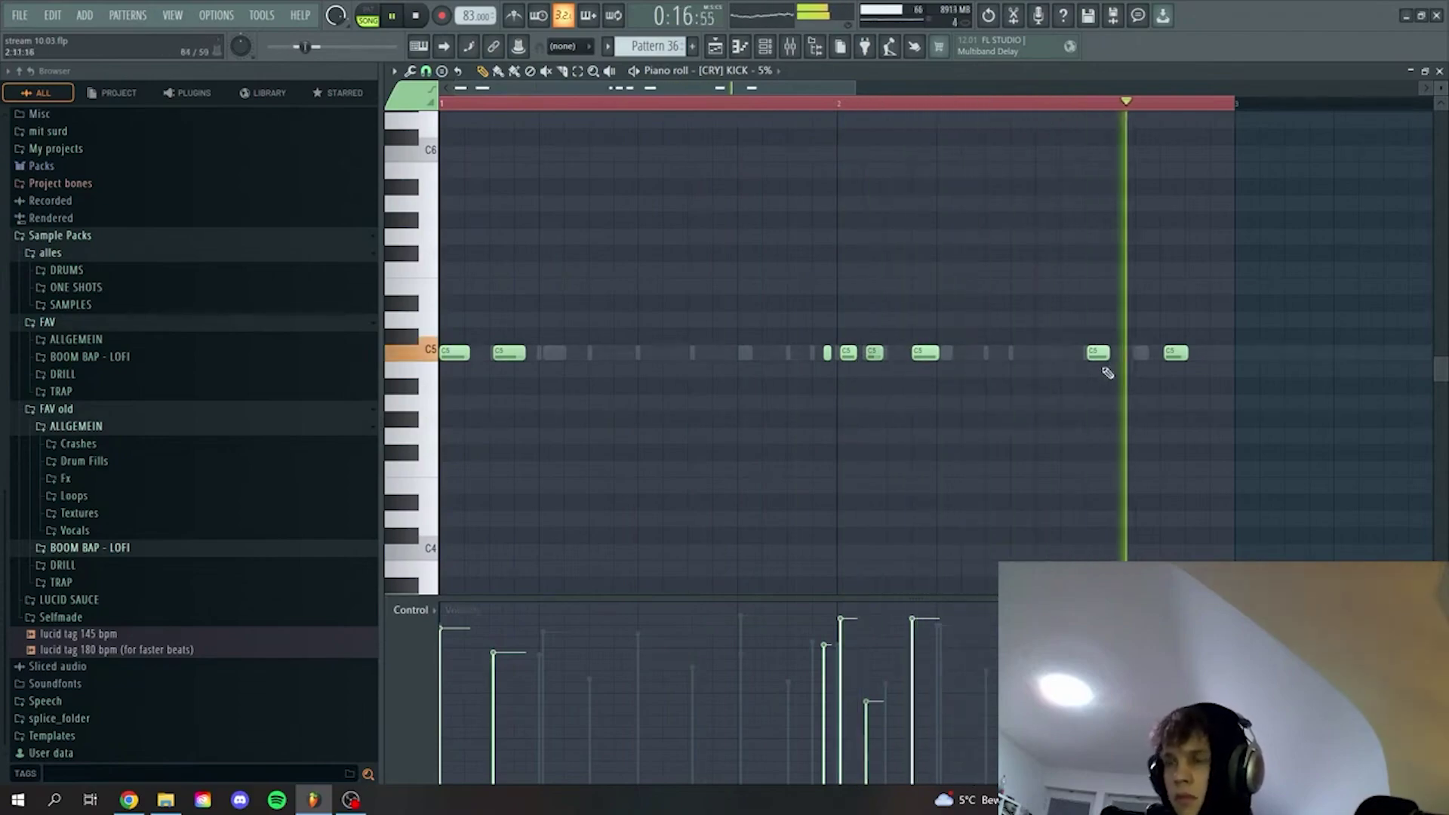
click(716, 47)
scroll(938, 677, down, 3)
scroll(1338, 423, up, 2)
scroll(830, 686, down, 3)
scroll(1261, 443, up, 2)
scroll(1197, 329, down, 2)
- Play back the Key (83) melody and zoom in on the chopped Pattern 2 (consolidated) clips in the playlist
key(space)
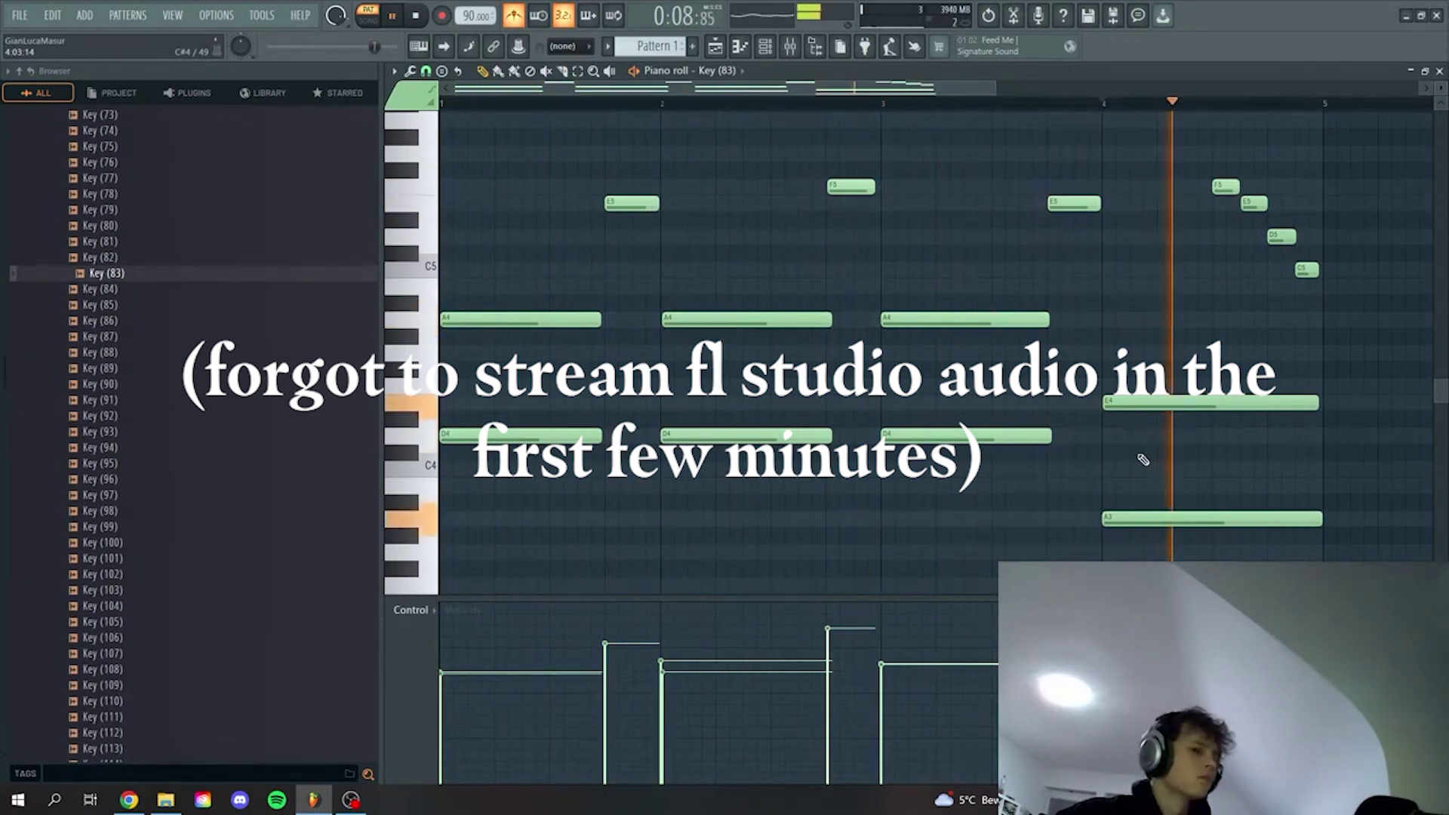
key(space)
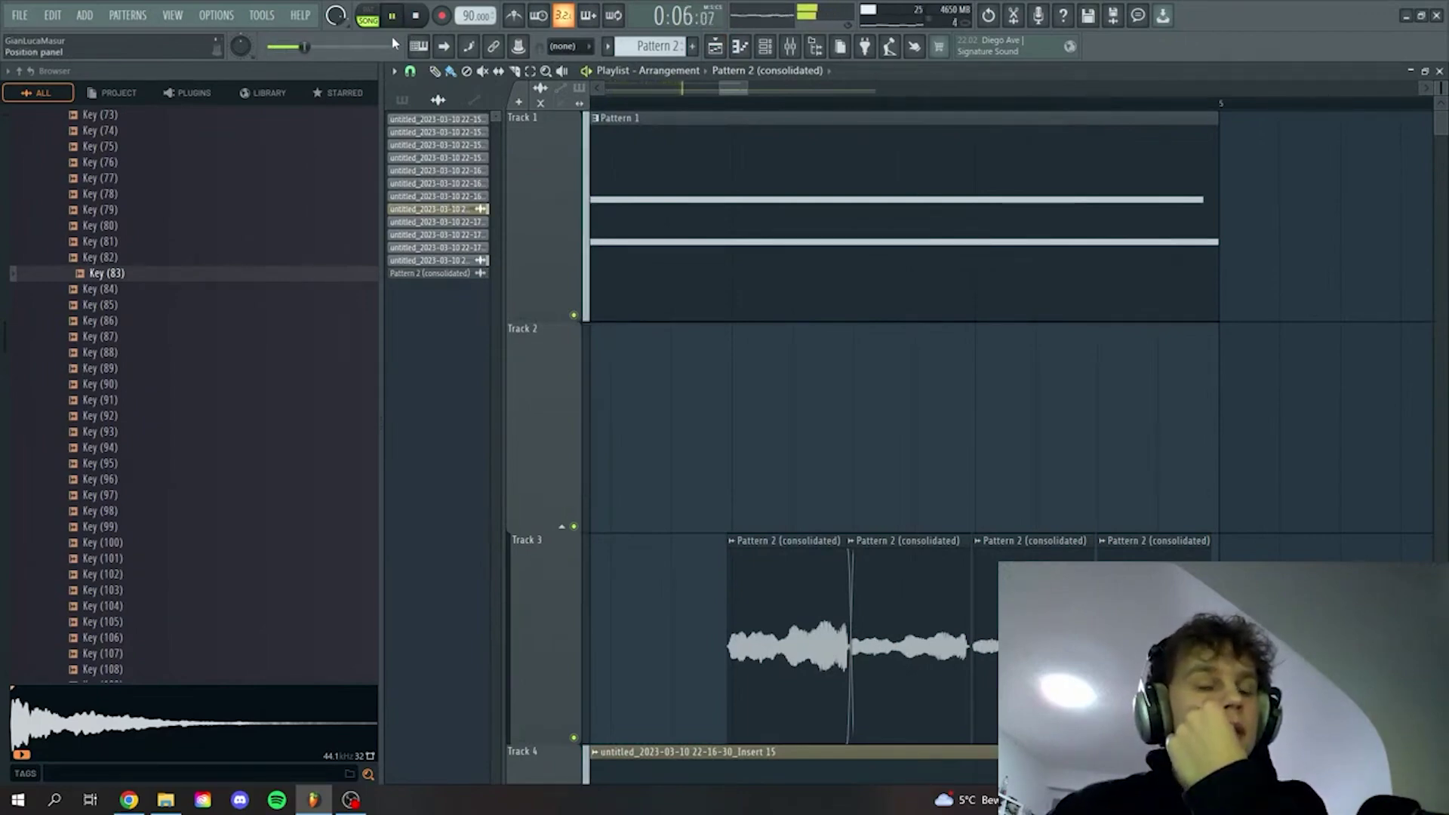
ctrl+right_click(886, 455)
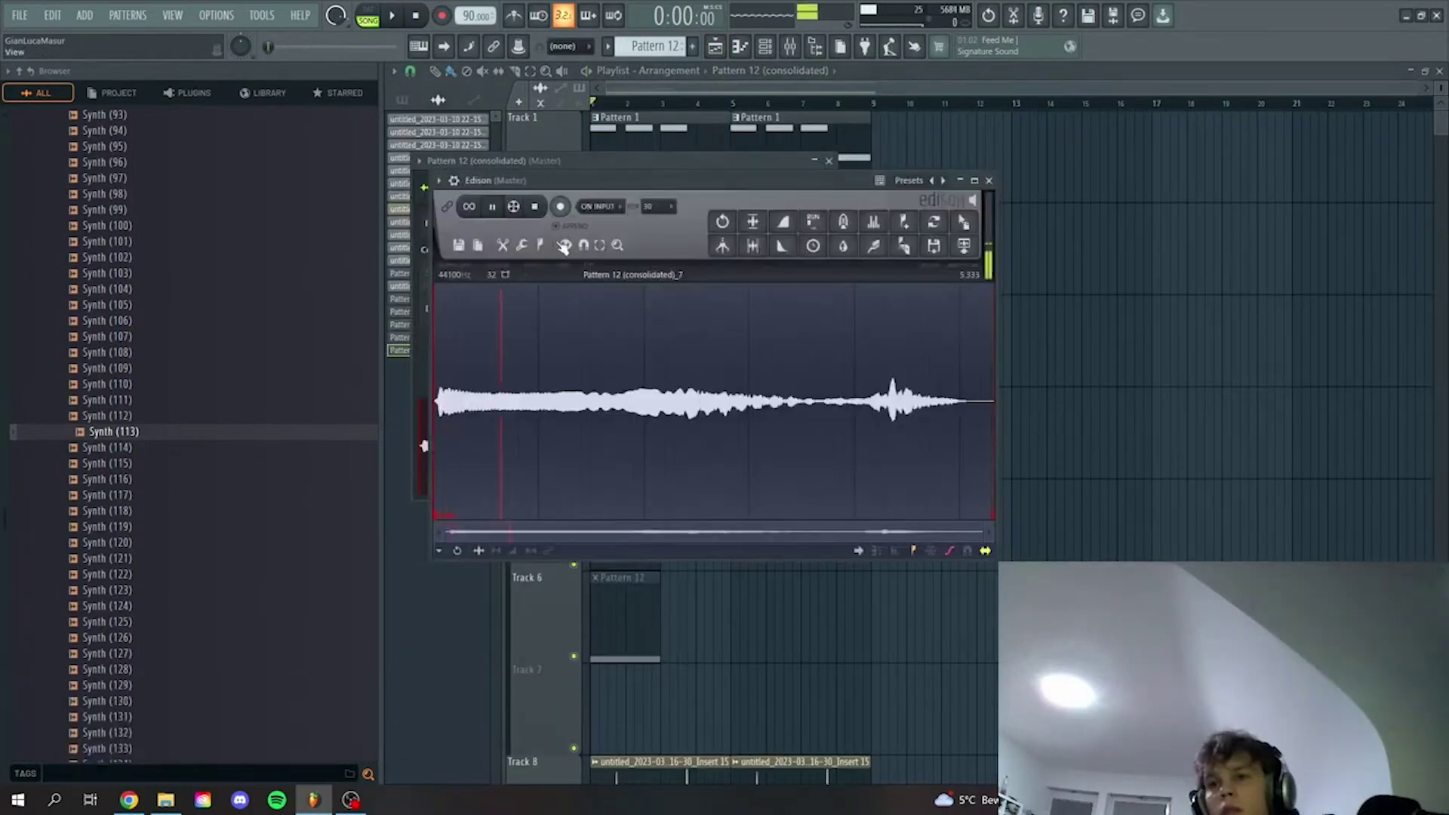
- Choose a view option for the Pattern 12 (consolidated) sample in Edison
click(564, 244)
click(597, 462)
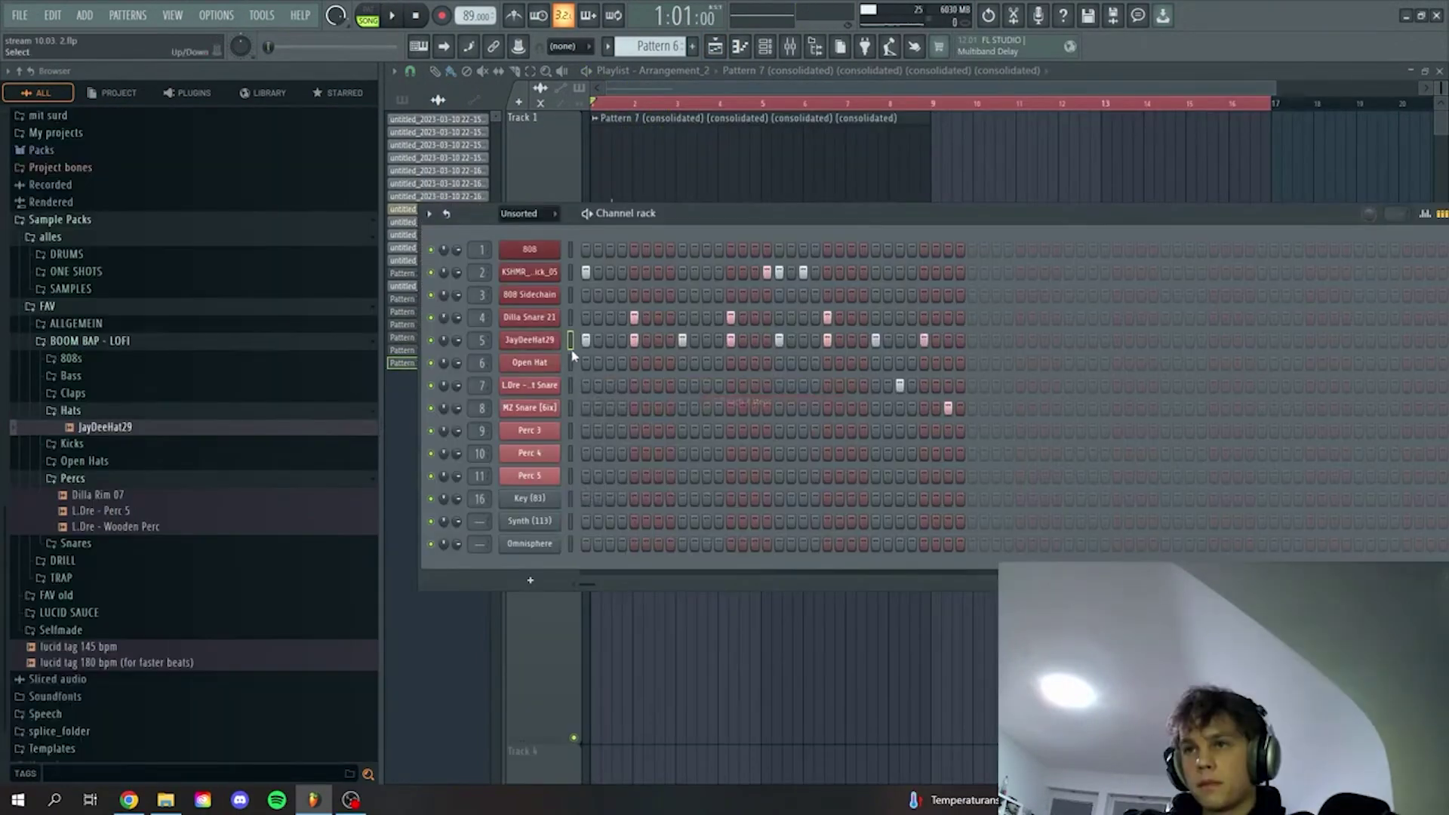
- In the JayDeeHat29 piano roll, lower the velocity of every second hat and nudge those hats slightly later
right_click(555, 340)
click(591, 340)
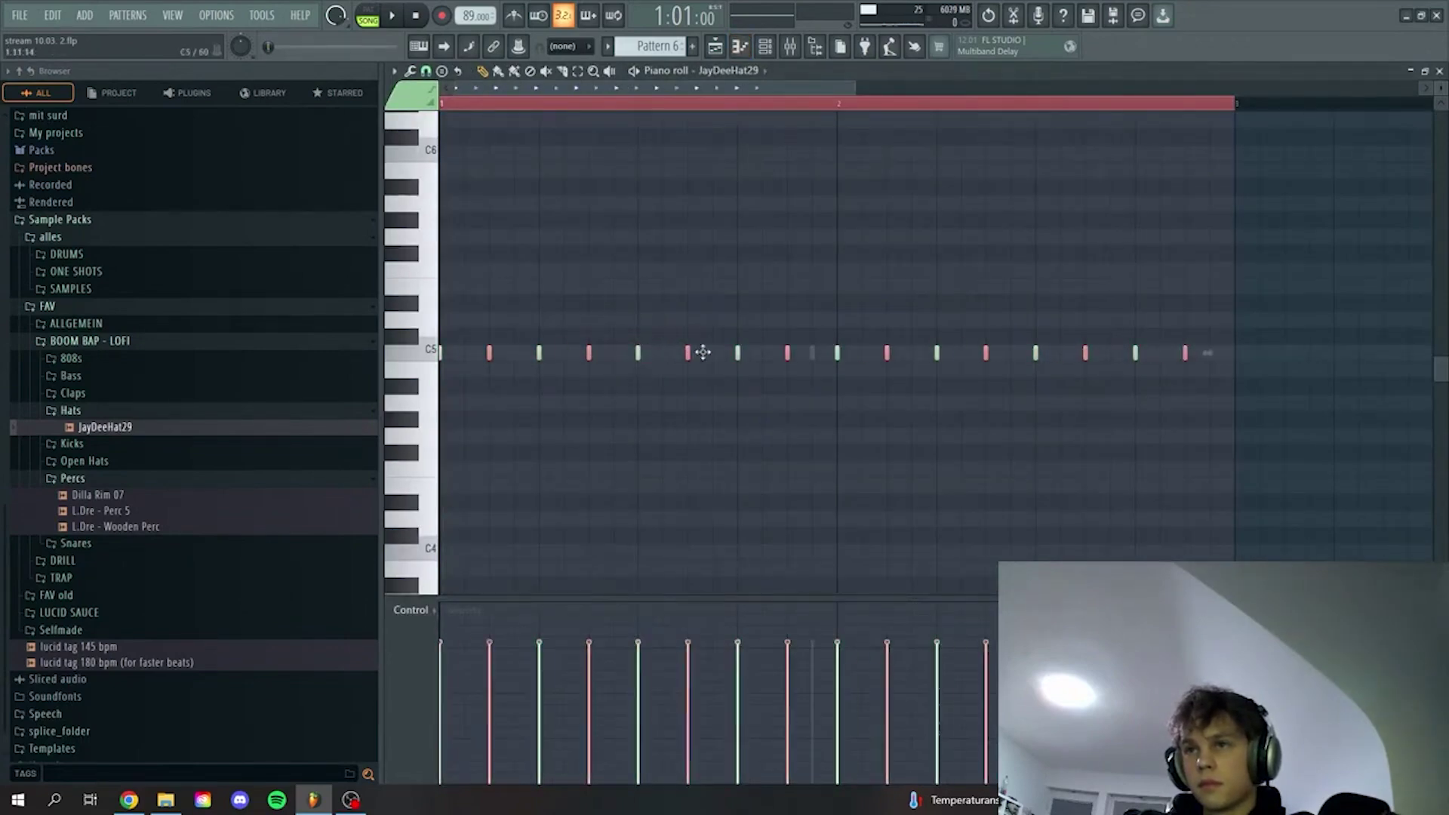
scroll(689, 359, down, 3)
key(space)
drag(688, 355, 690, 353)
click(815, 436)
right_click(814, 436)
key(space)
key(space)
click(768, 50)
click(868, 286)
click(894, 270)
right_click(863, 286)
right_click(888, 270)
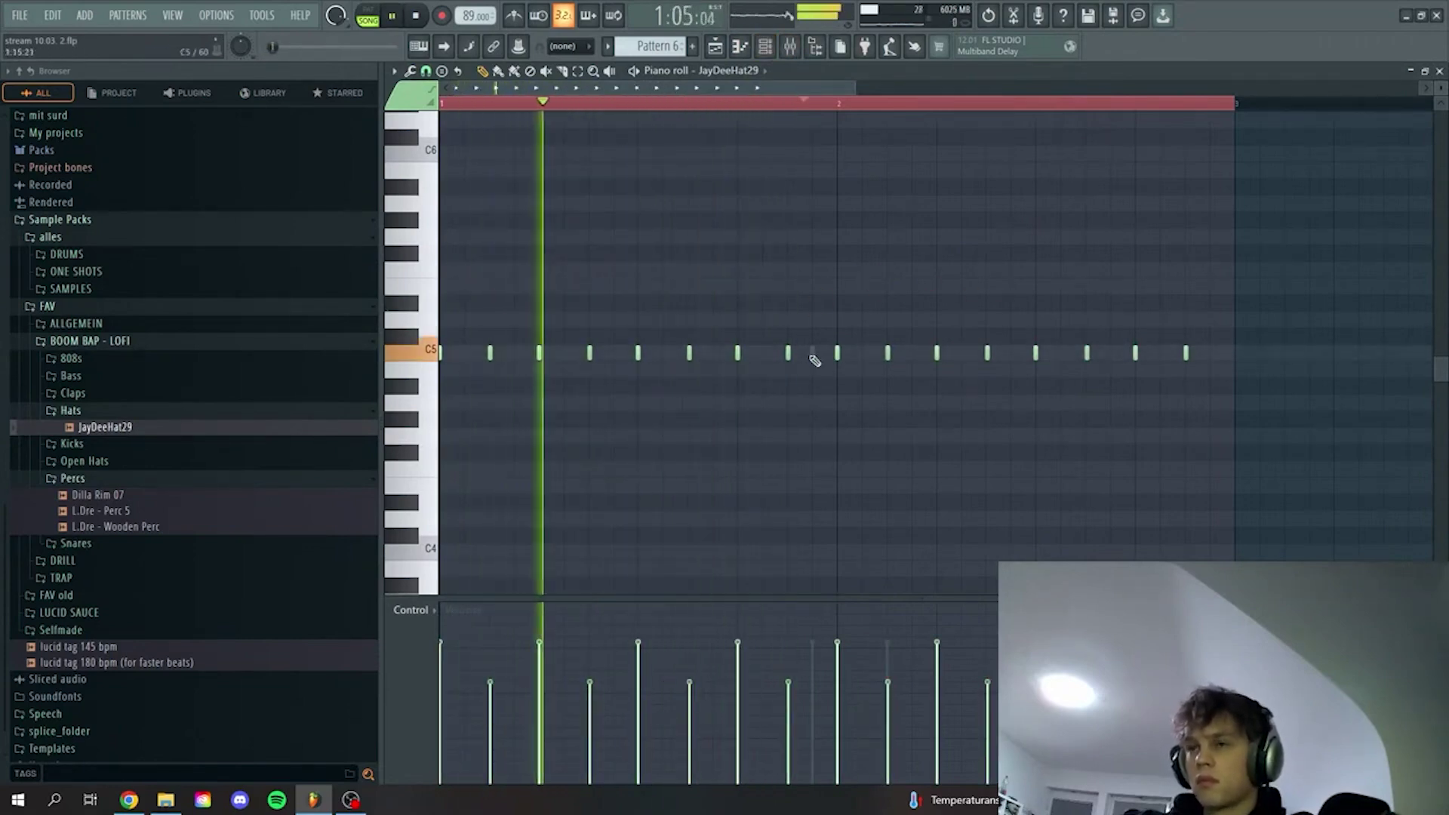
- Lower the volume fader of the Hat track in the mixer
click(789, 47)
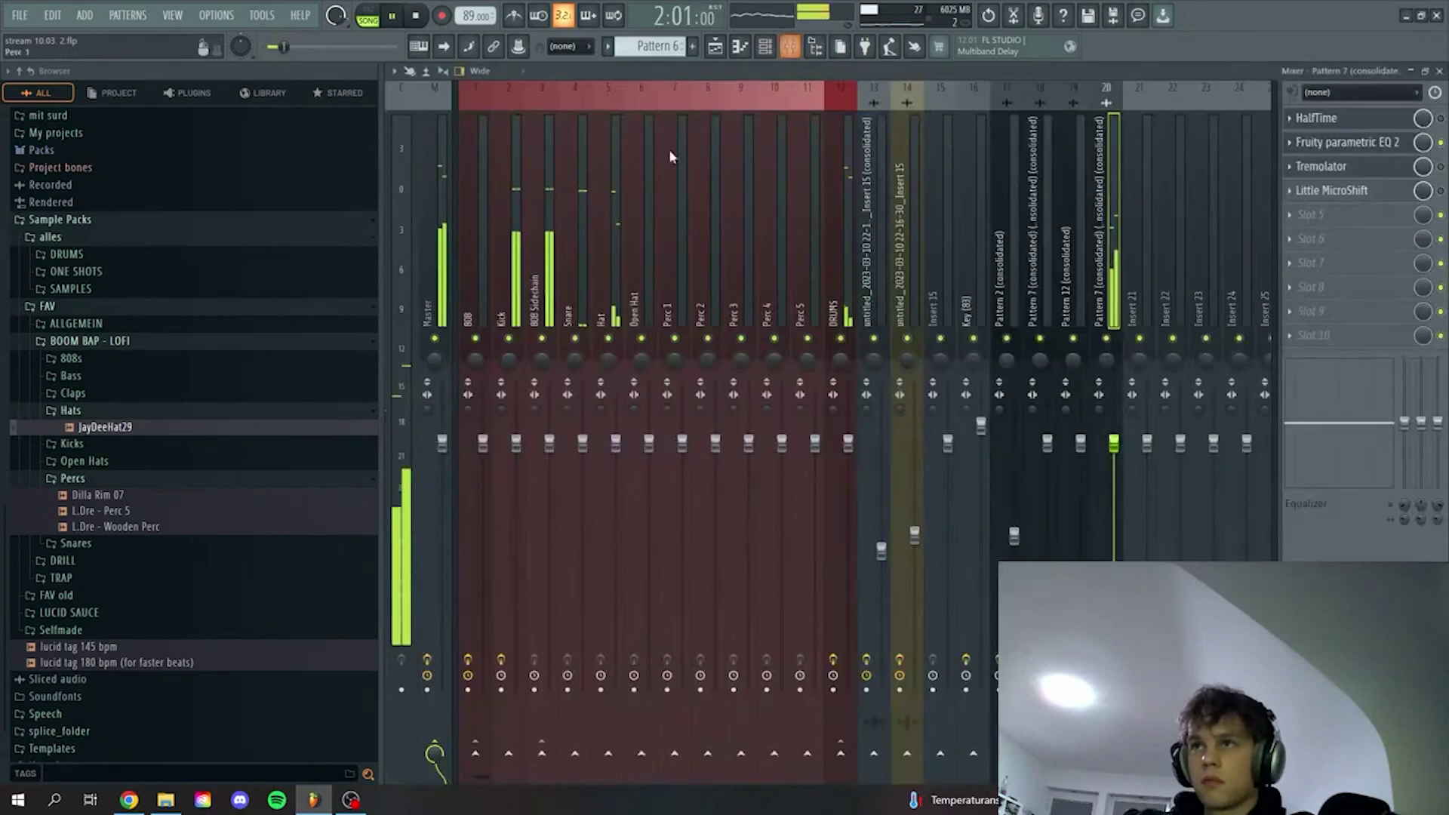
drag(616, 443, 616, 507)
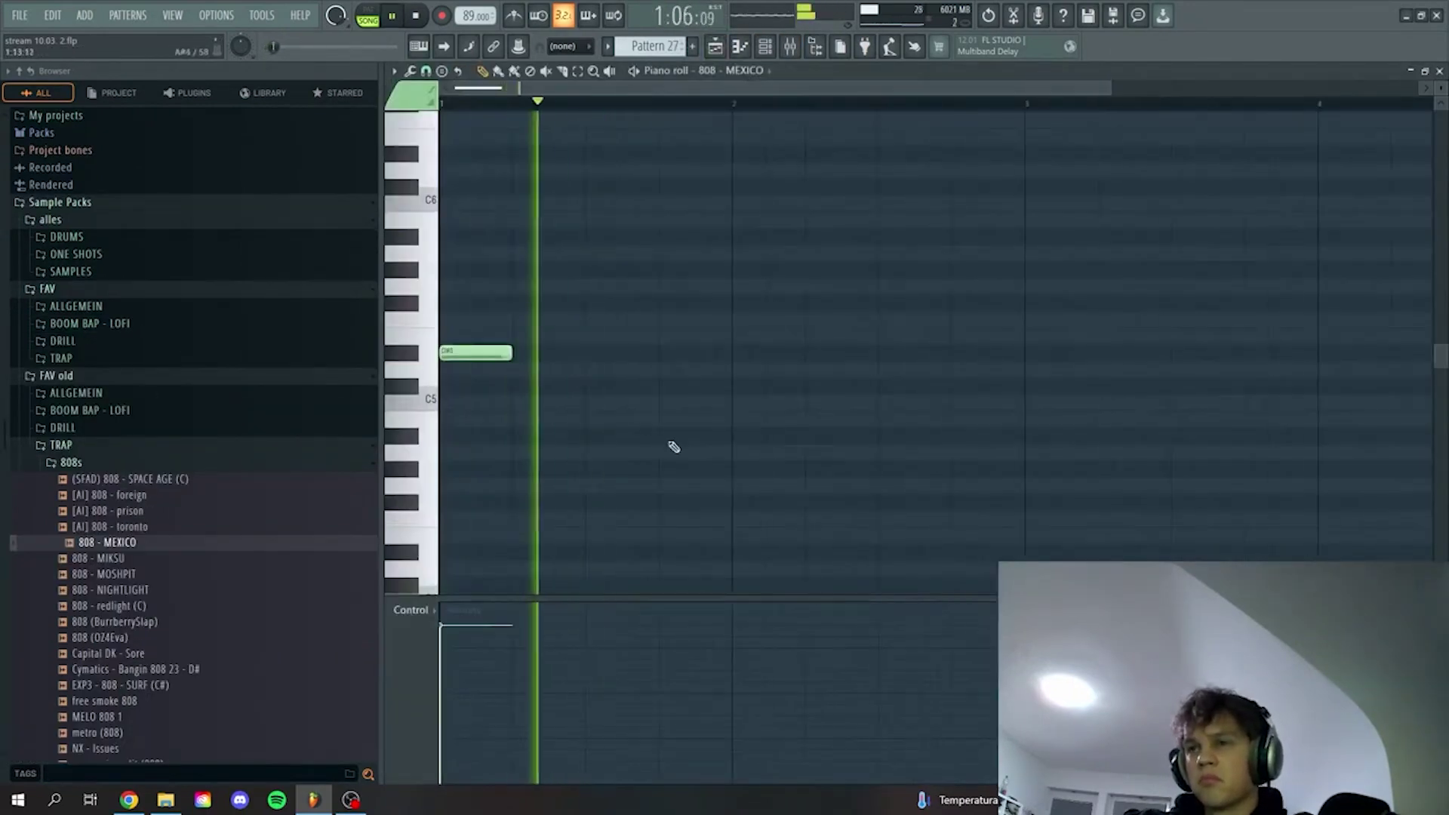
- Add a D#5 note shortly after the start of bar 2 in the 808 - MEXICO piano roll
click(773, 354)
click(941, 370)
right_click(941, 371)
key(space)
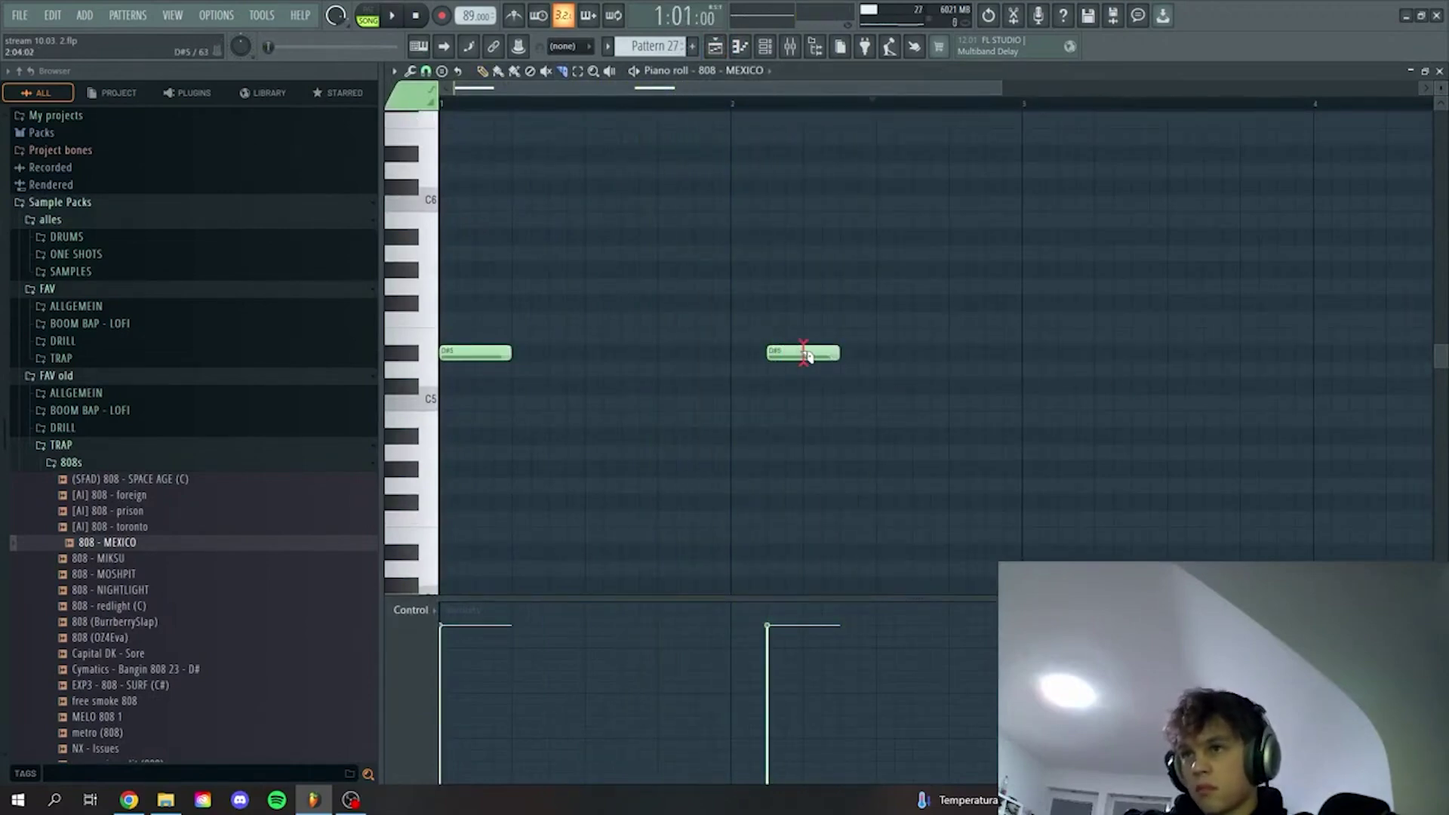
scroll(831, 358, down, 2)
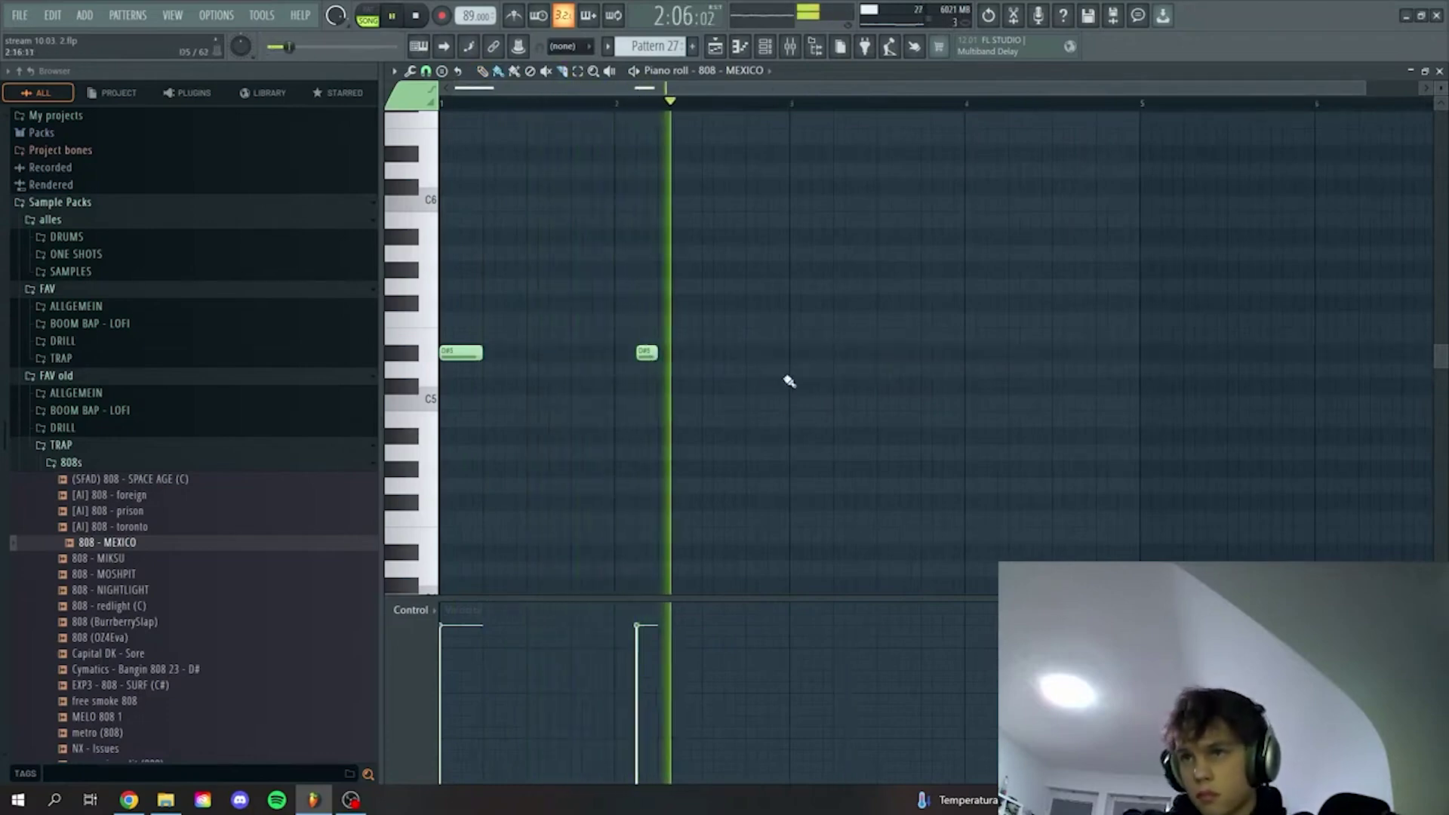
click(755, 387)
right_click(755, 387)
key(space)
key(space)
click(743, 387)
right_click(743, 386)
right_click(647, 354)
key(ctrl+z)
right_click(746, 386)
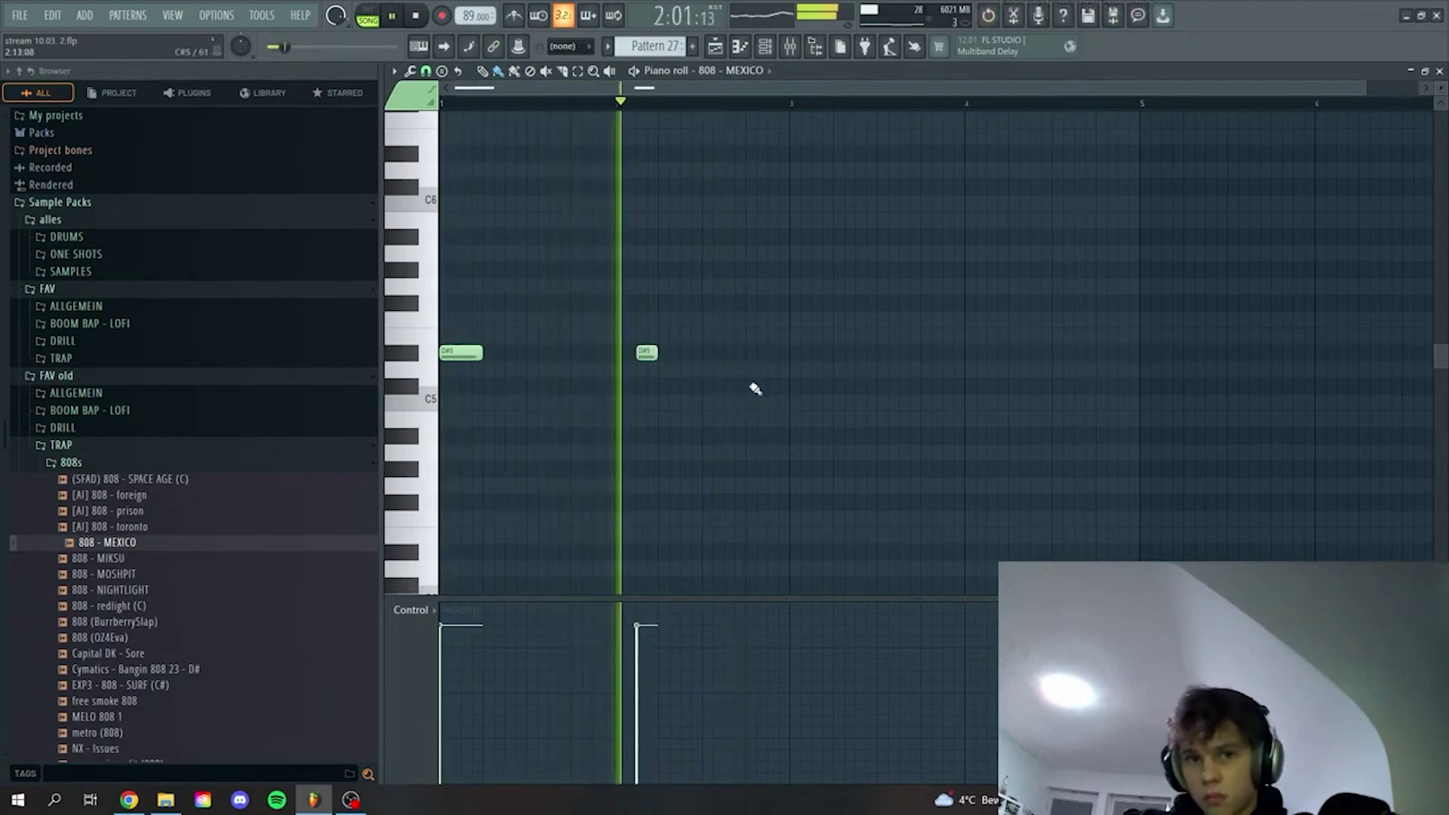
- Add a D#5 note and a following A#4 note in the second half of bar 2 of the 808 line
click(731, 353)
click(757, 436)
key(space)
key(space)
drag(759, 436, 780, 437)
right_click(771, 434)
click(771, 435)
- Add an extra note near the end of bar 2, drop its velocity to the minimum and move it onto the A#4 note
click(766, 419)
ctrl+click(768, 419)
drag(760, 631, 758, 782)
drag(765, 424, 775, 440)
key(space)
mouse_move(913, 493)
mouse_down()
mouse_move(686, 370)
mouse_move(466, 312)
mouse_move(781, 335)
mouse_up()
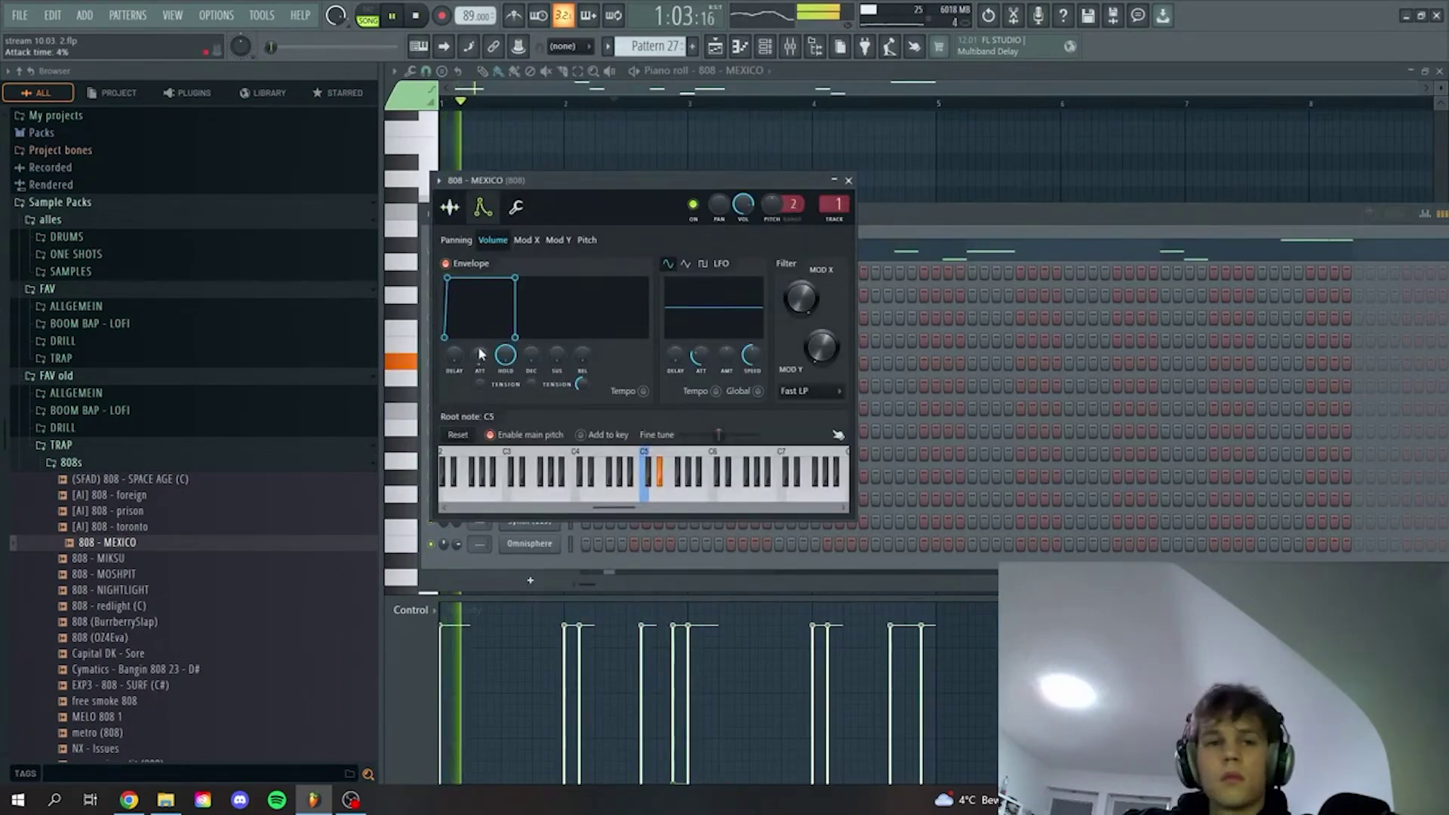
- Leave the 808 channel settings and place Pattern 27 twice in a row on playlist Track 3, filling bars 1 to 8
click(953, 172)
drag(977, 433, 505, 115)
scroll(919, 469, down, 2)
scroll(981, 332, up, 3)
scroll(983, 385, down, 4)
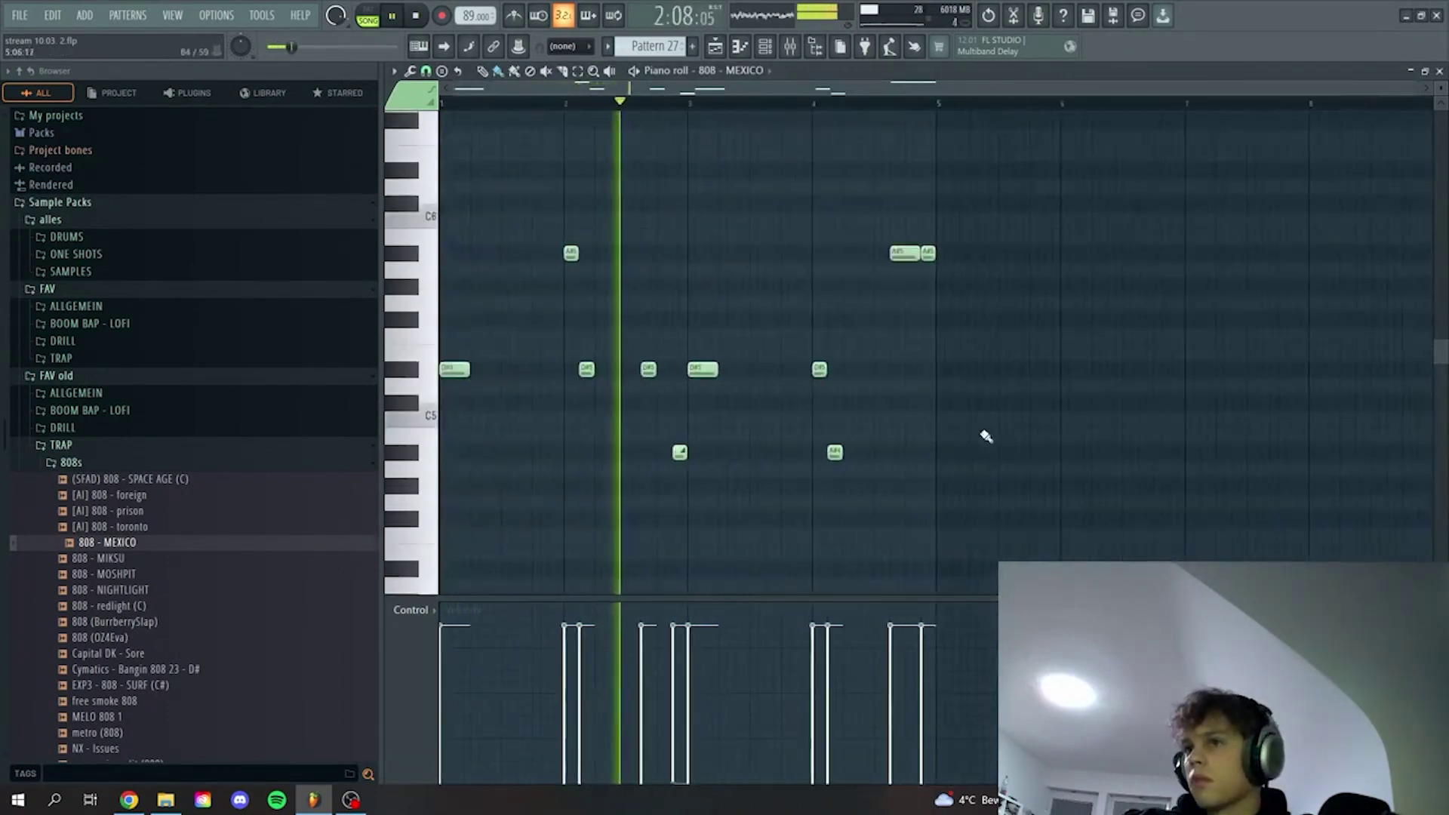
click(715, 47)
drag(1106, 649, 528, 112)
scroll(1213, 456, up, 2)
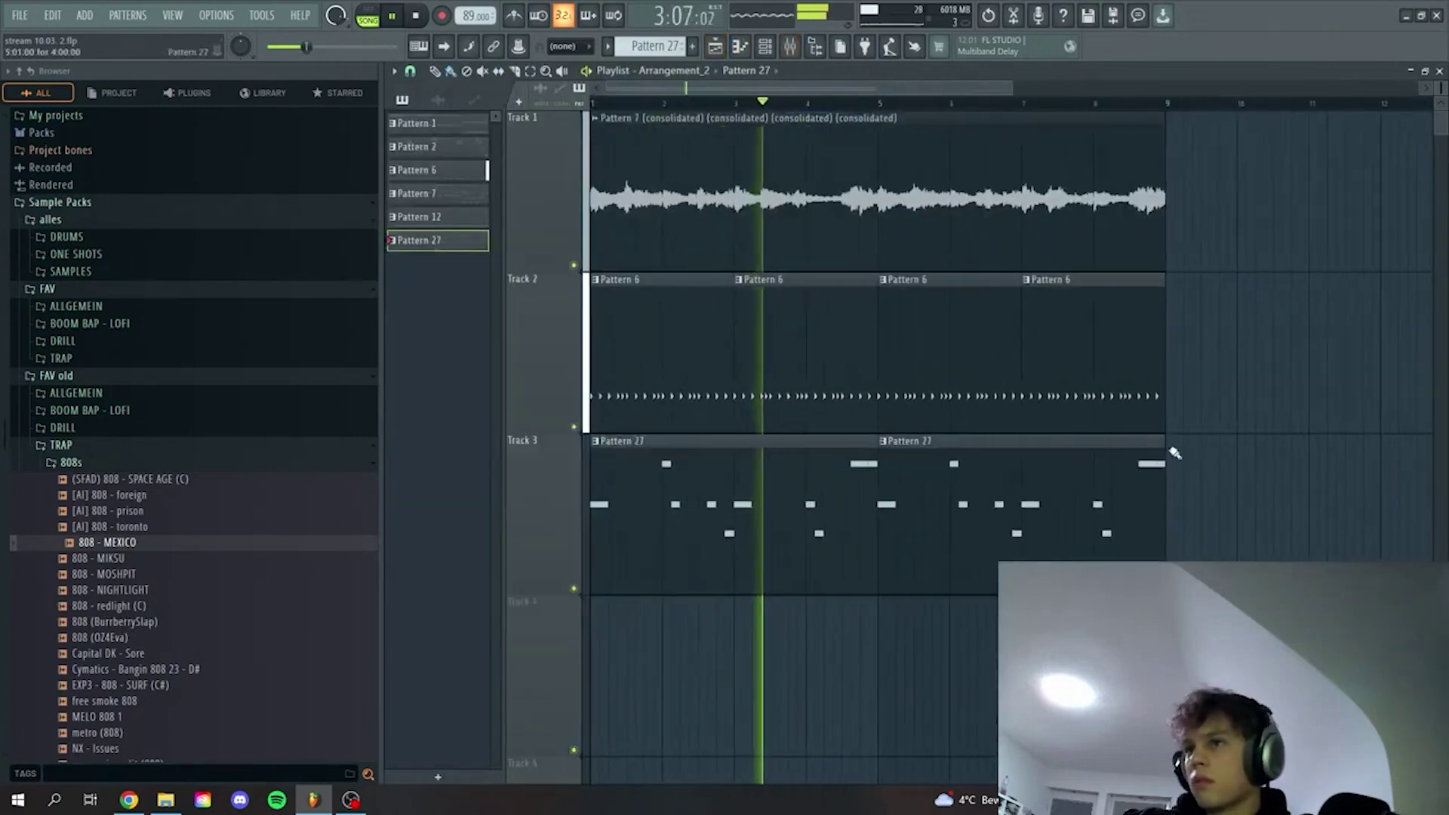
scroll(890, 301, up, 6)
scroll(1044, 462, down, 8)
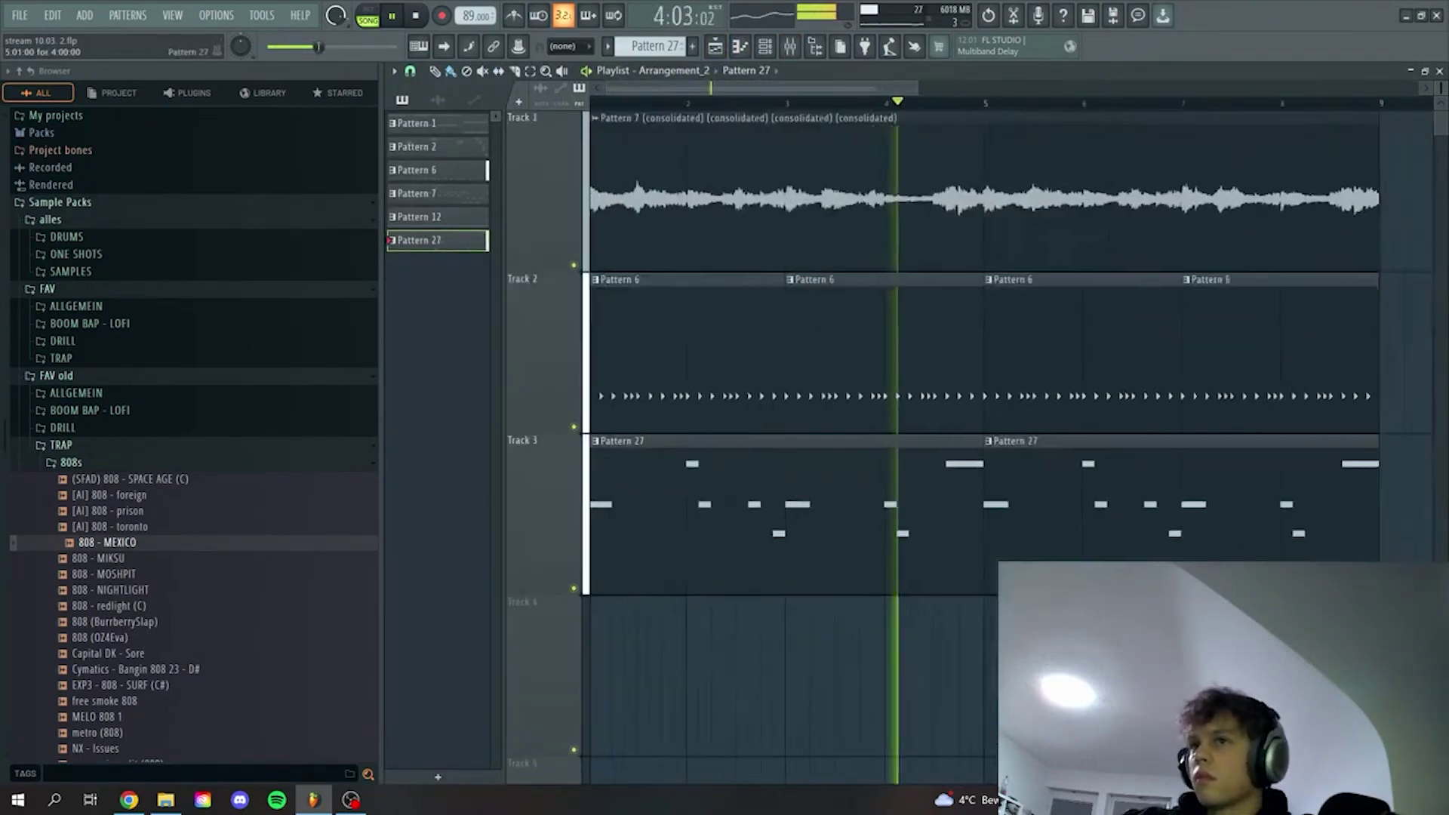
scroll(1056, 445, down, 2)
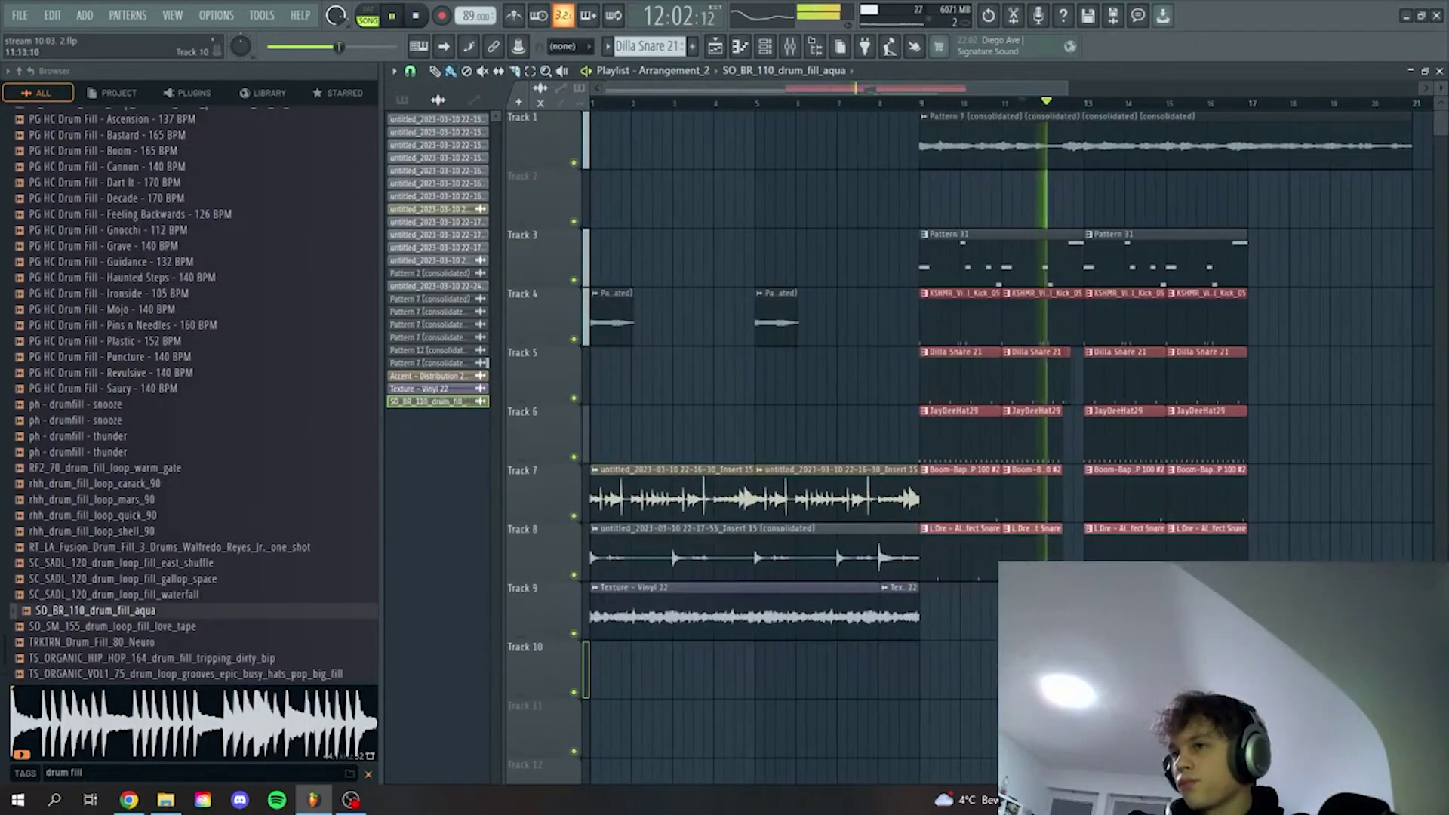
- Undo the last playlist edit, clear the drum fill spot on Track 10 and resume playback
key(ctrl+z)
right_click(797, 672)
drag(880, 702, 664, 402)
key(space)
drag(786, 647, 889, 529)
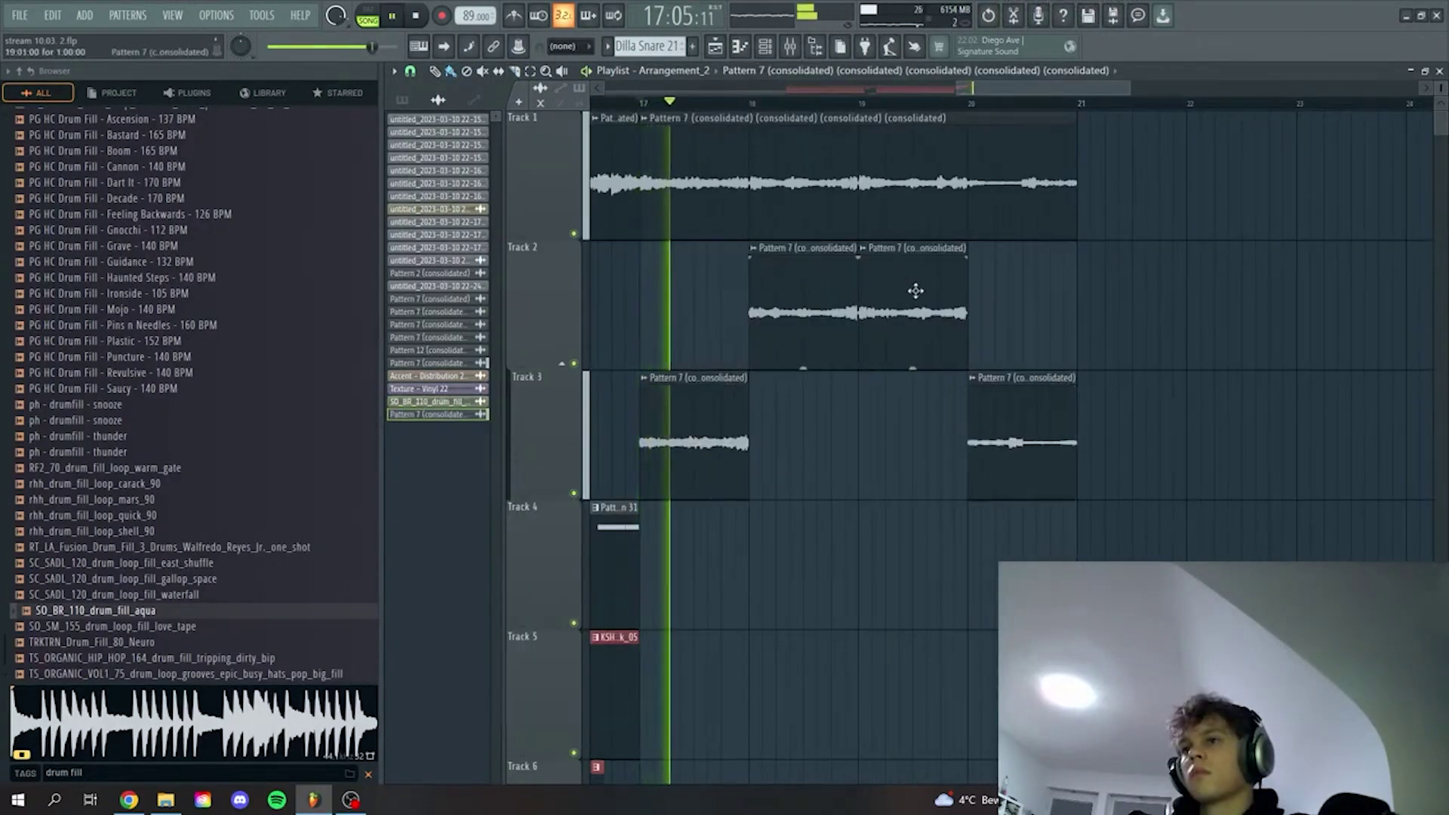
- Move the two Pattern 7 slices from Track 2 down to Track 3 at bars 18 and 19, swapping their order
drag(916, 292, 803, 431)
drag(804, 332, 920, 478)
- Give the four Pattern 7 slices on Track 3 full-length fade-ins of about 2.4 seconds
scroll(936, 479, down, 3)
drag(1155, 558, 615, 151)
drag(1035, 450, 1381, 249)
drag(755, 560, 1134, 546)
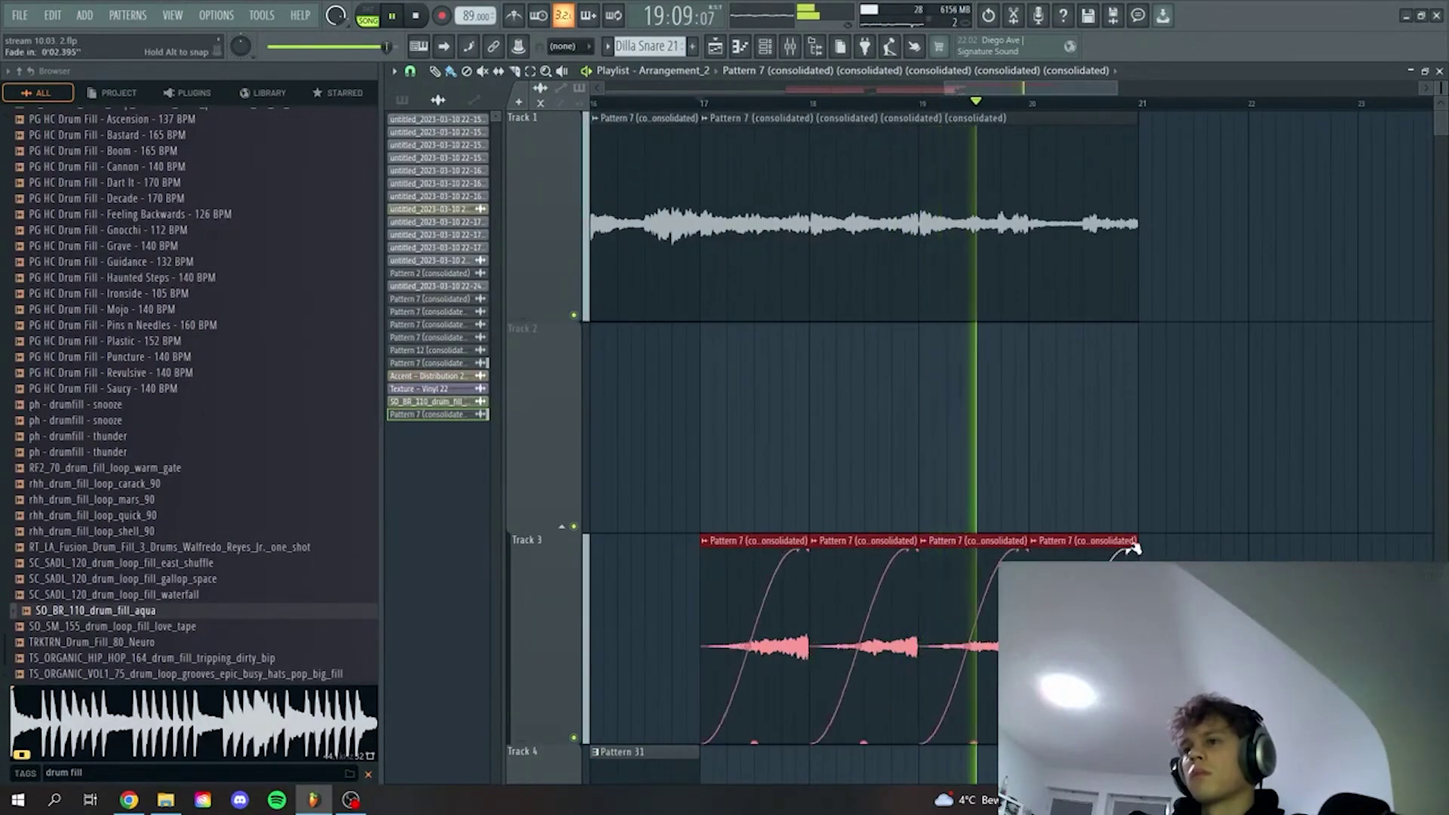
ctrl+right_click(1185, 447)
drag(1355, 302, 1326, 377)
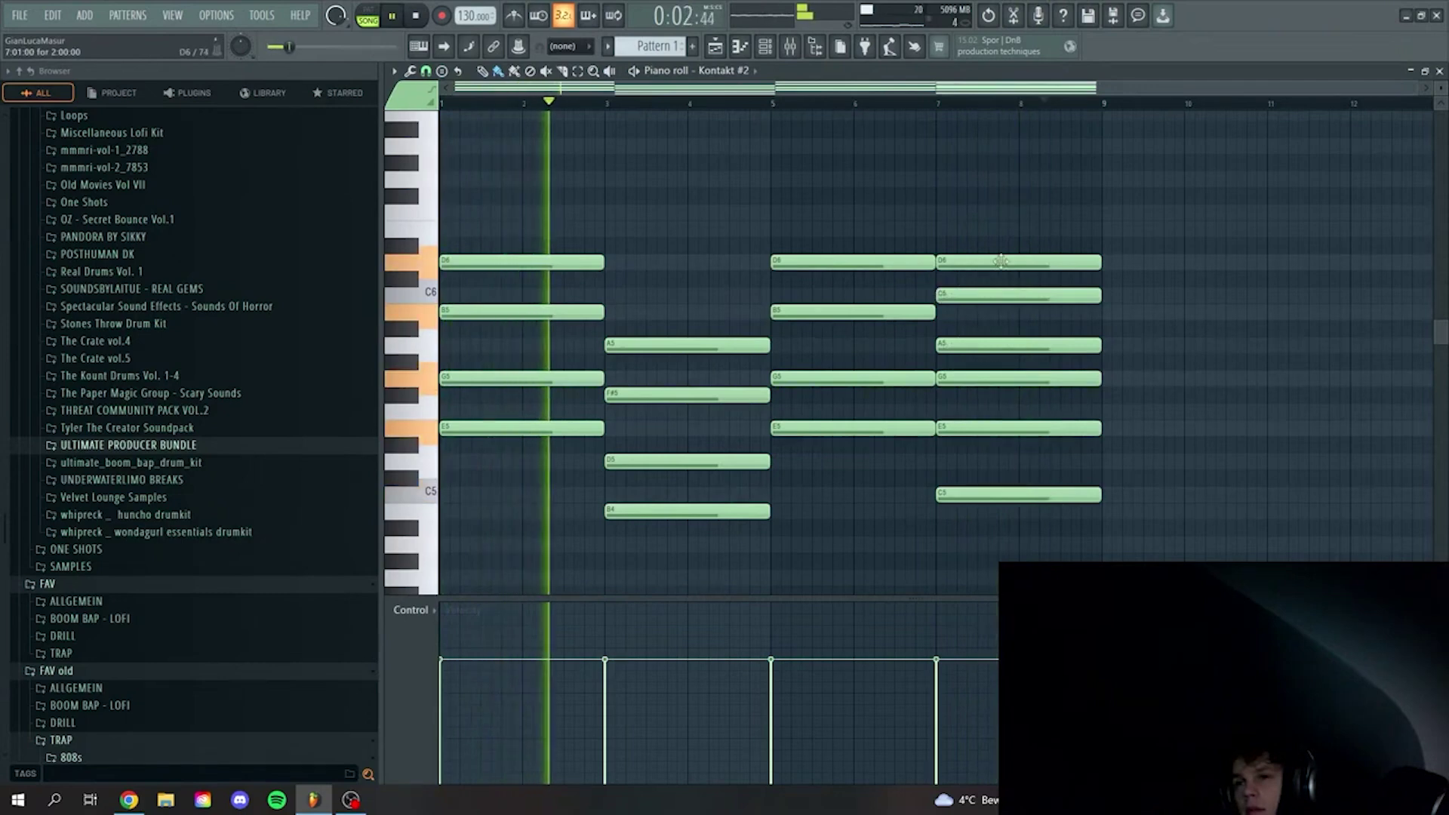
- Raise the top note of the last Kontakt #2 chord to E6 and delete that chord's E5 and C5 notes
drag(1012, 262, 1008, 228)
right_click(1008, 428)
right_click(1007, 494)
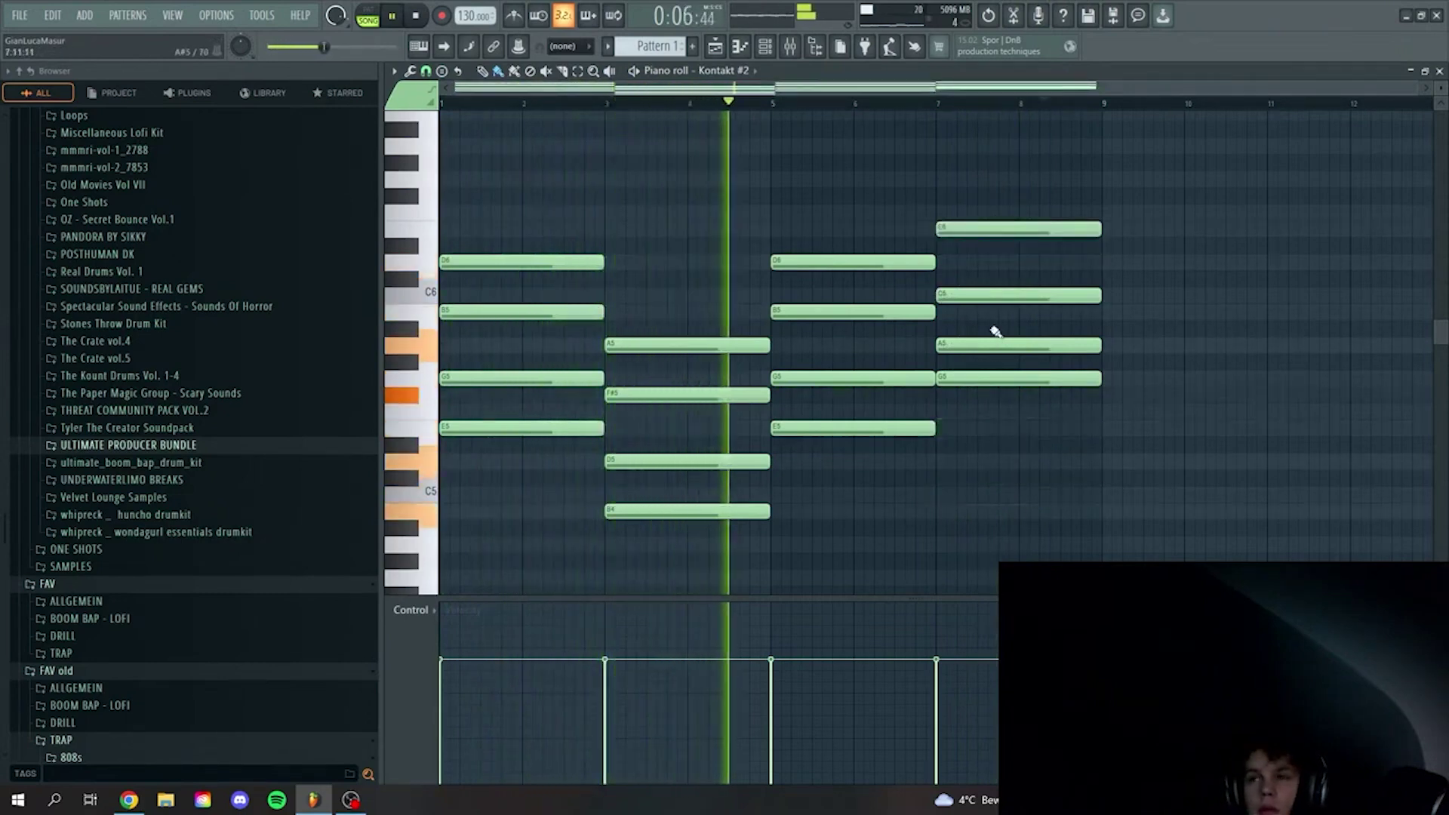
- Add E5 to the last Kontakt #2 chord, delete its top E6 note and add an A5 note to the bar 8 chord
click(965, 428)
right_click(1004, 228)
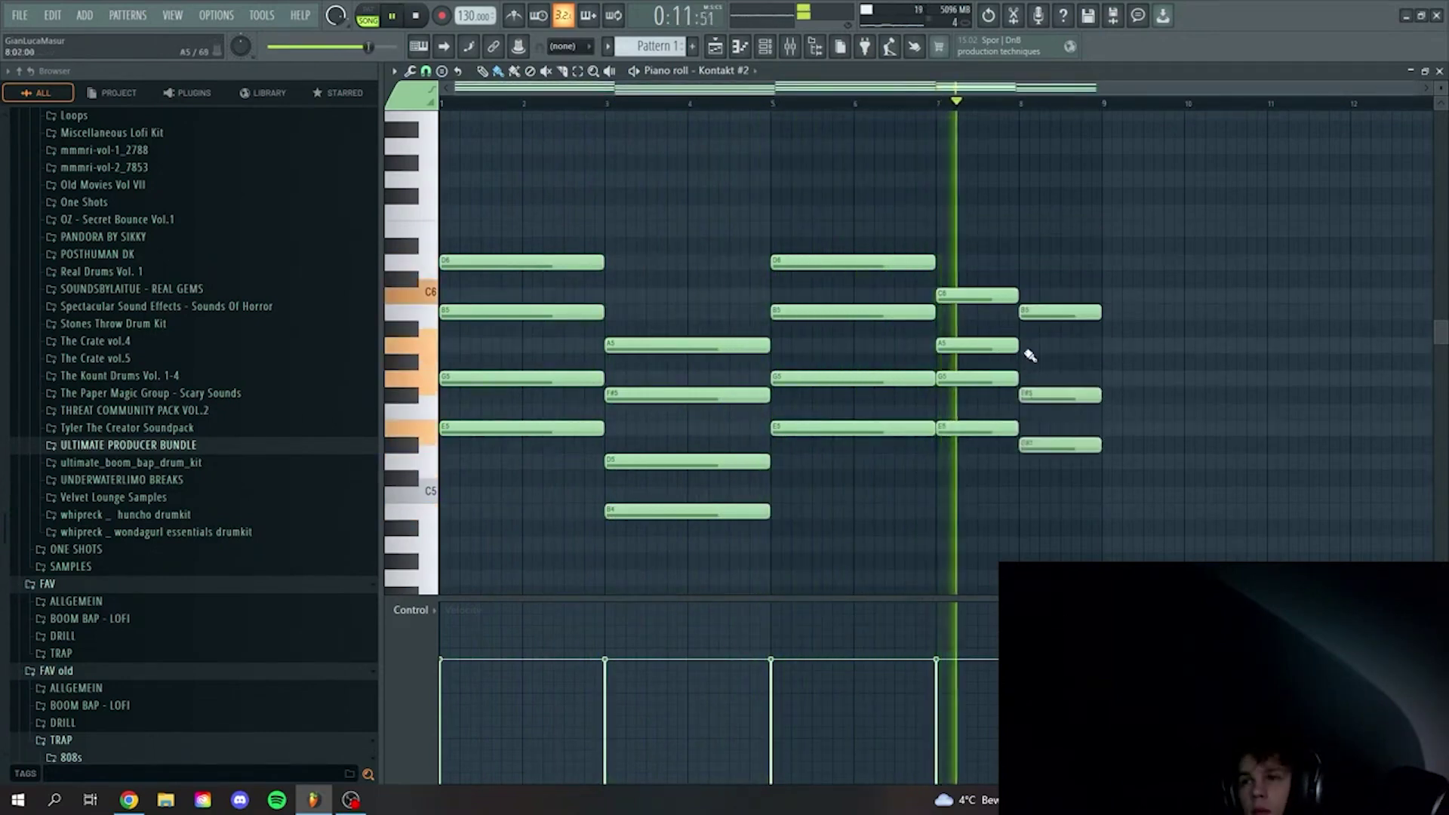
click(1041, 348)
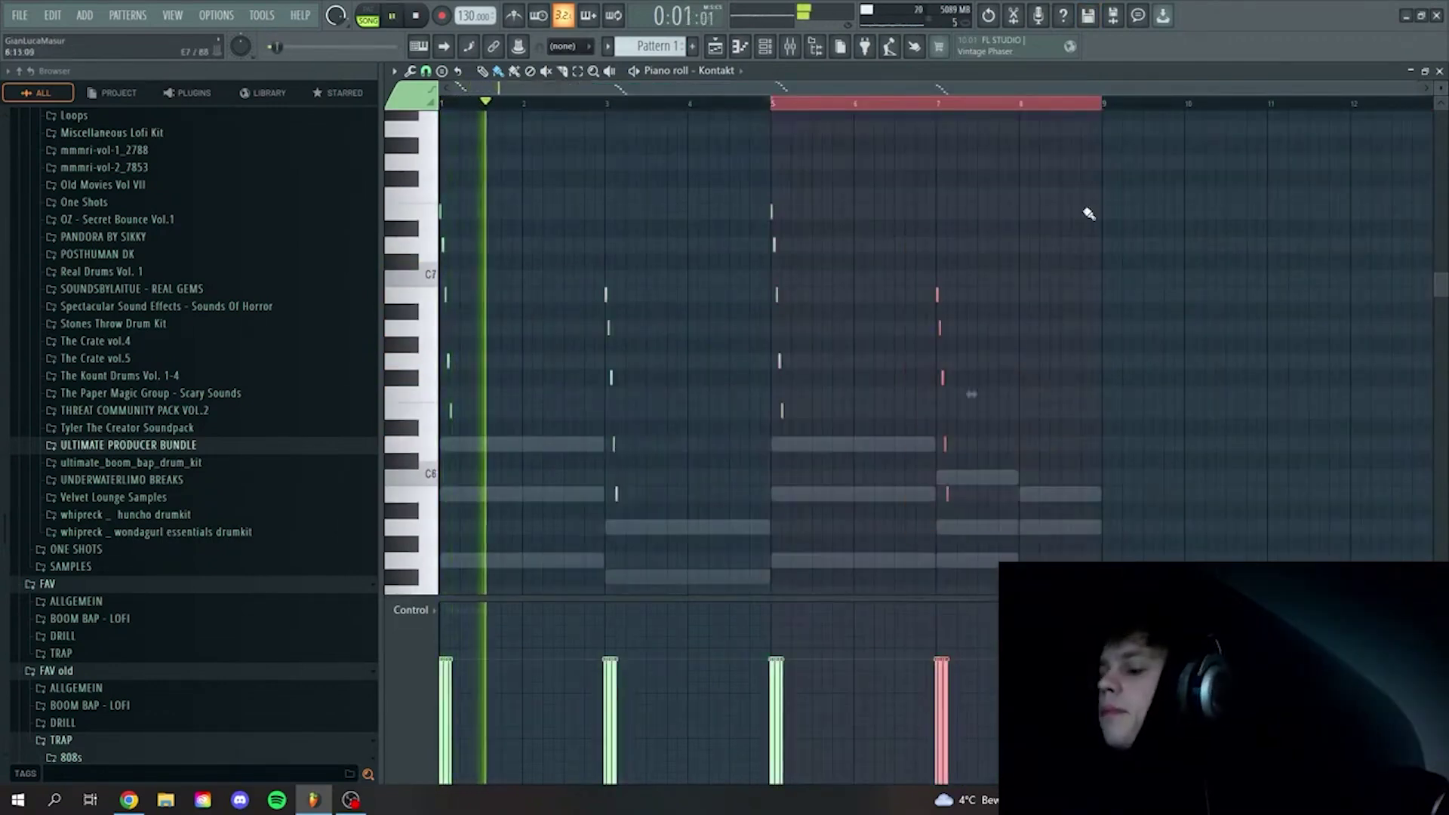
- Lower the descending Kontakt notes at bar 7 by two semitones and add a short high note just before bar 5
key(shift+Down)
key(shift+Down)
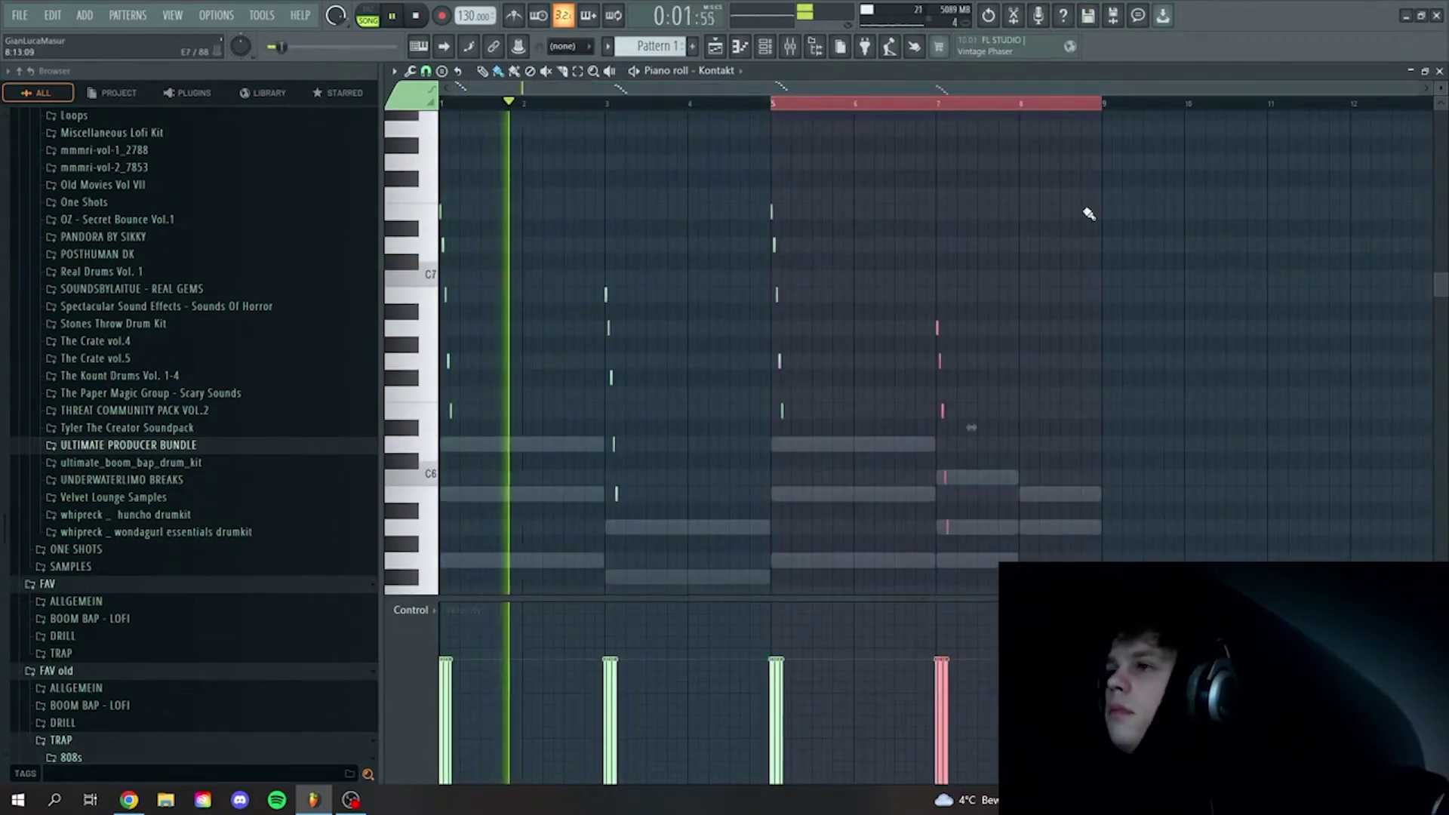
click(767, 50)
click(771, 118)
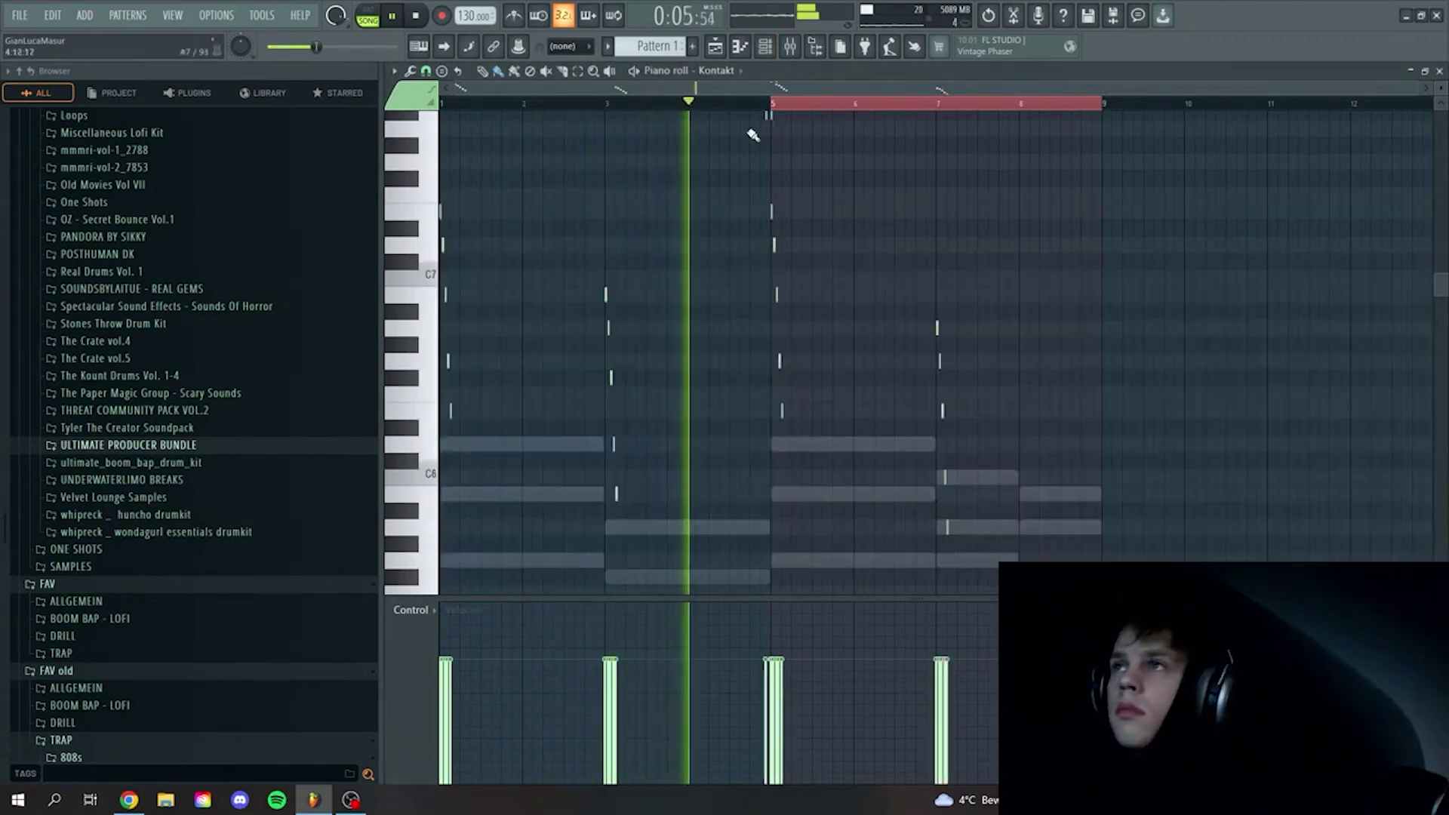
- Add an Arcade instrument channel to the channel rack
click(770, 47)
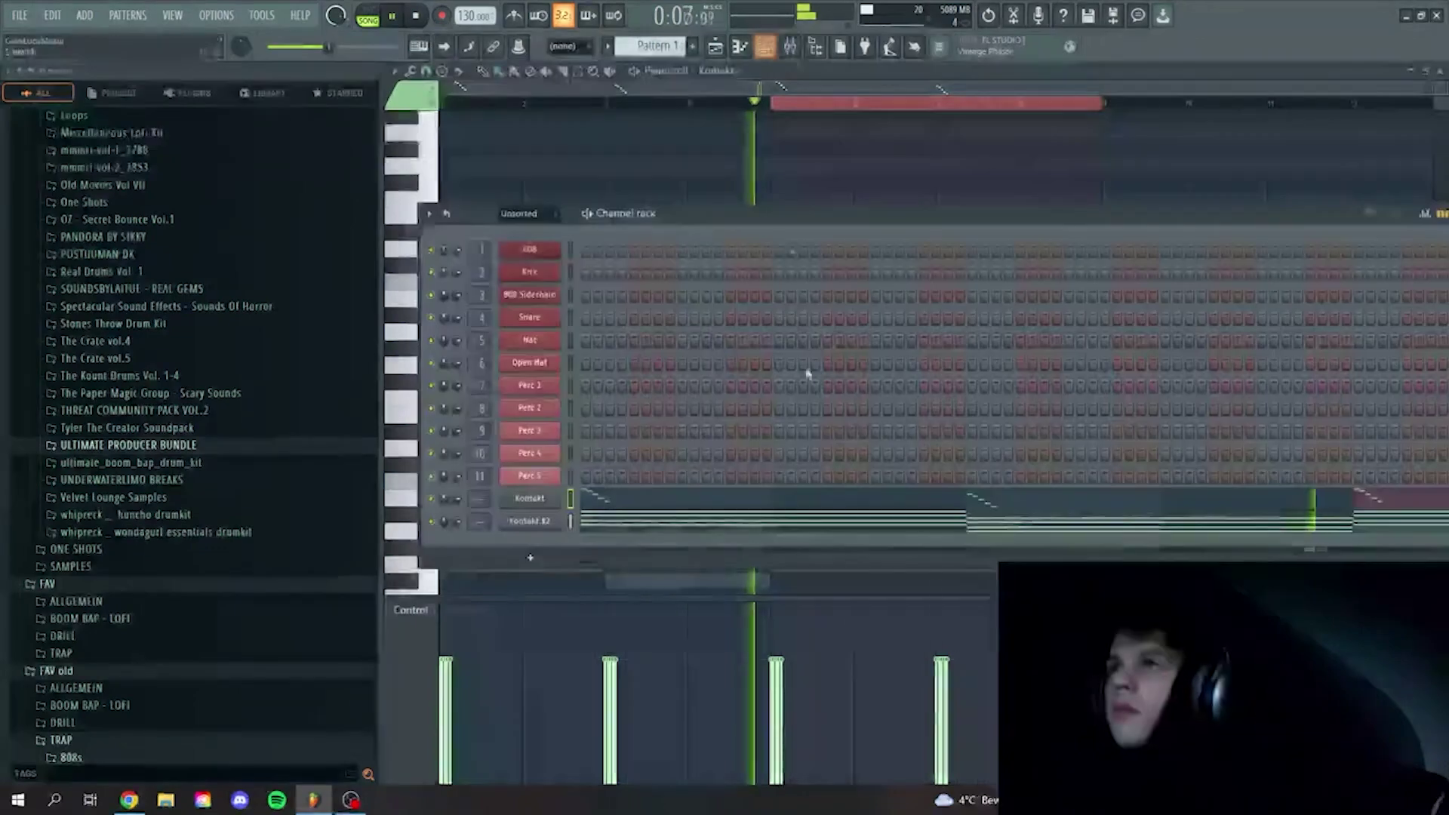
click(190, 447)
click(530, 557)
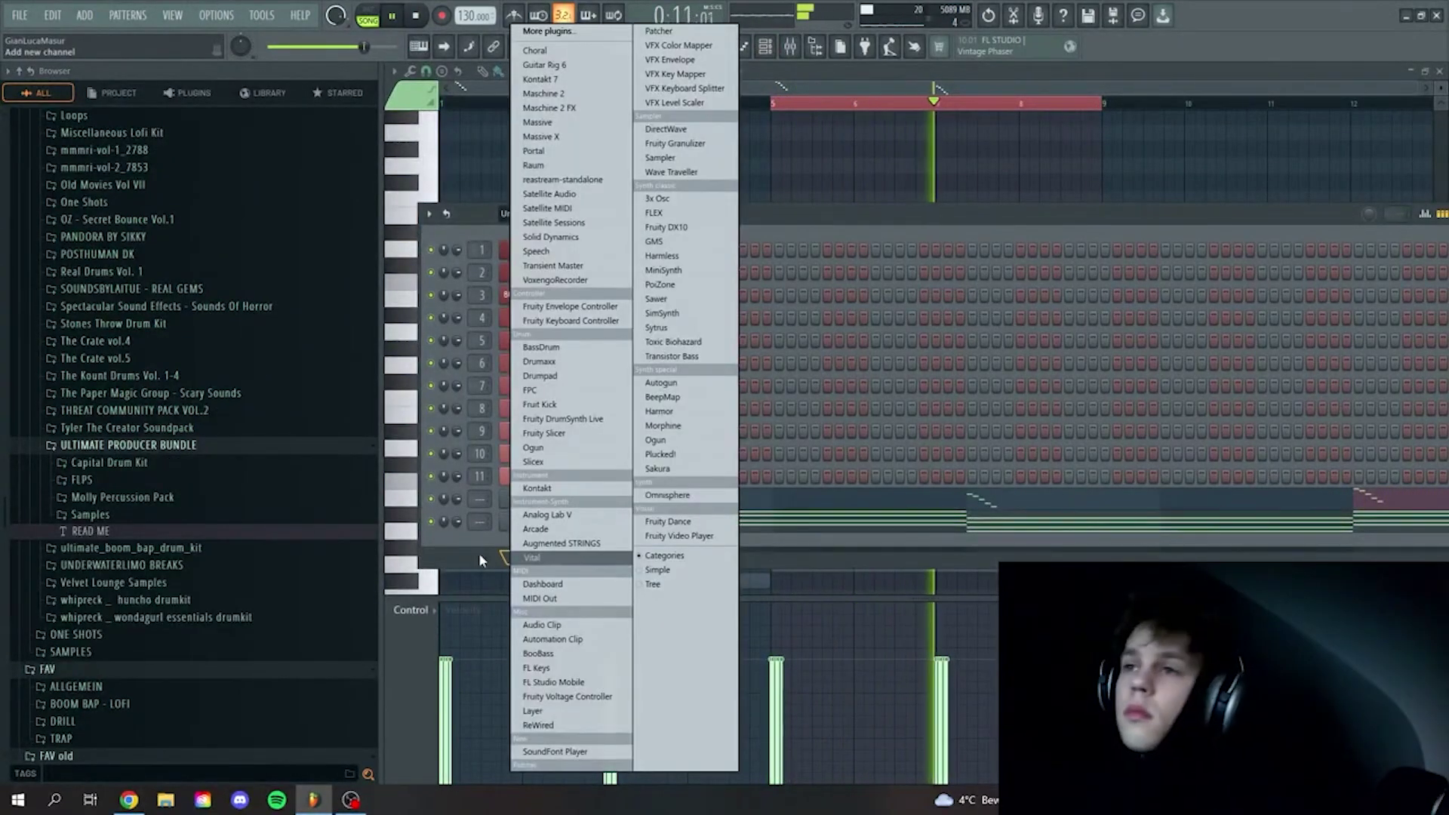
click(536, 527)
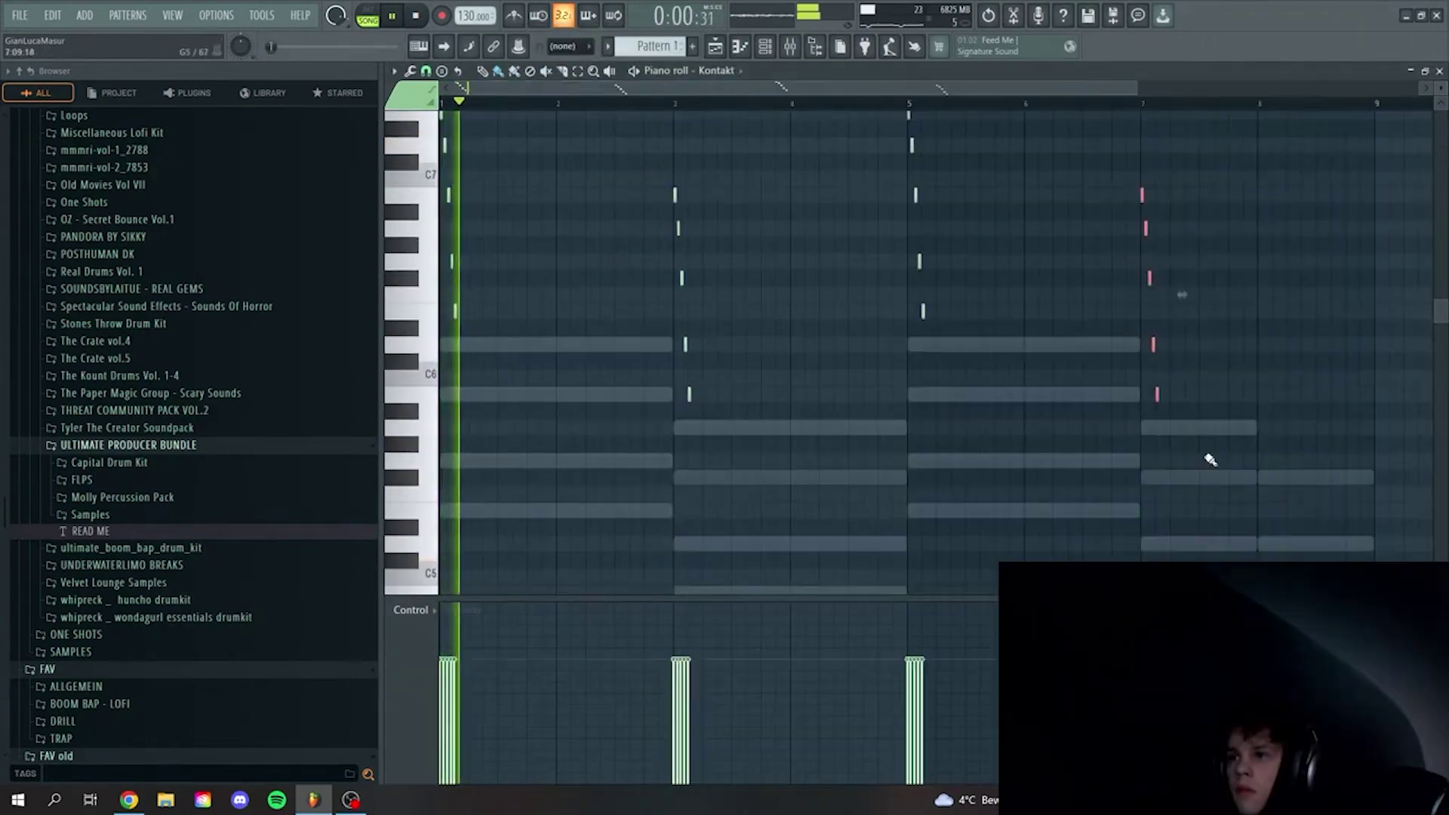
- Create Pattern 4 and place its clip on playlist Track 3 at bar 1
key(F5)
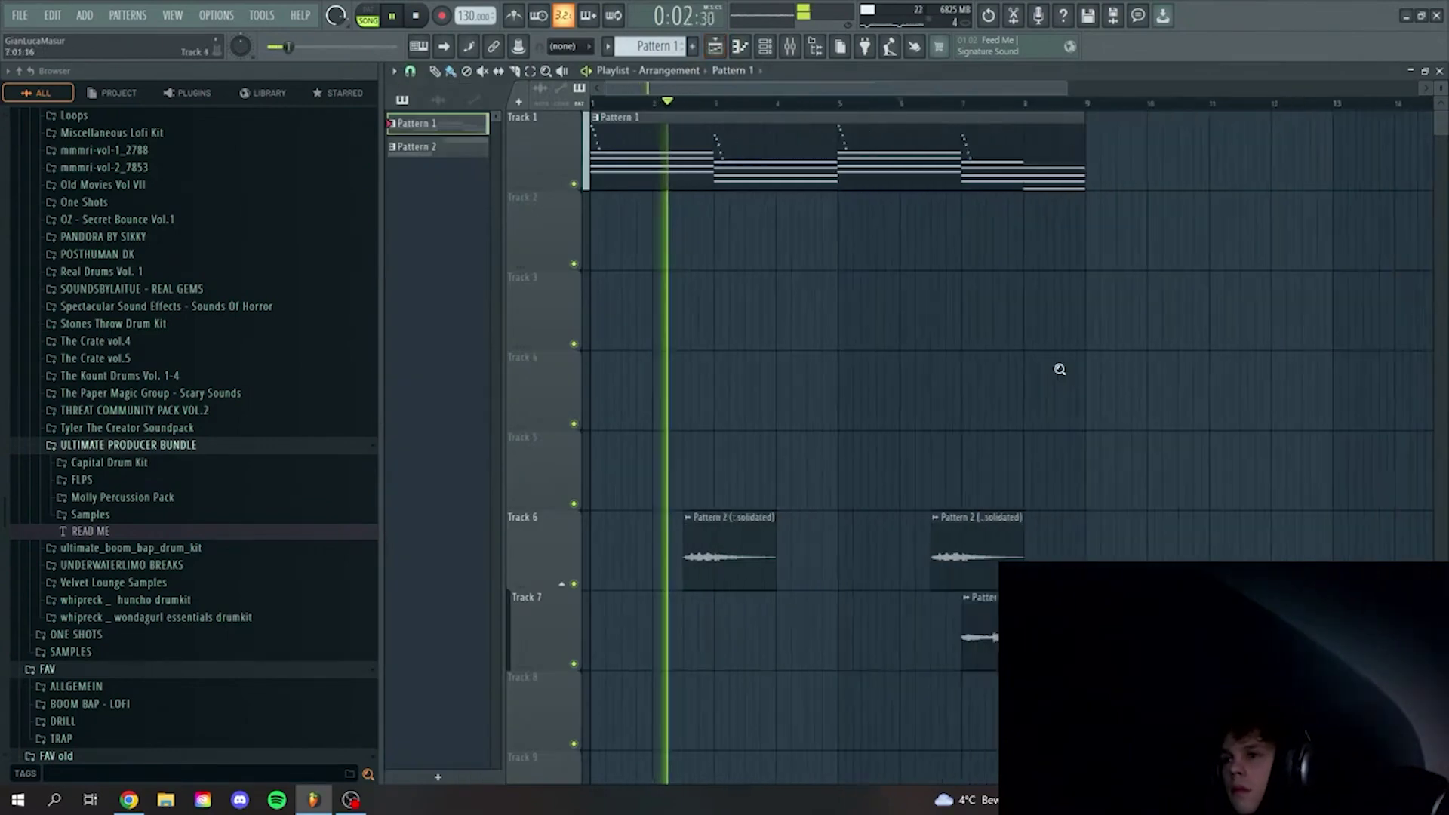
scroll(1057, 443, down, 2)
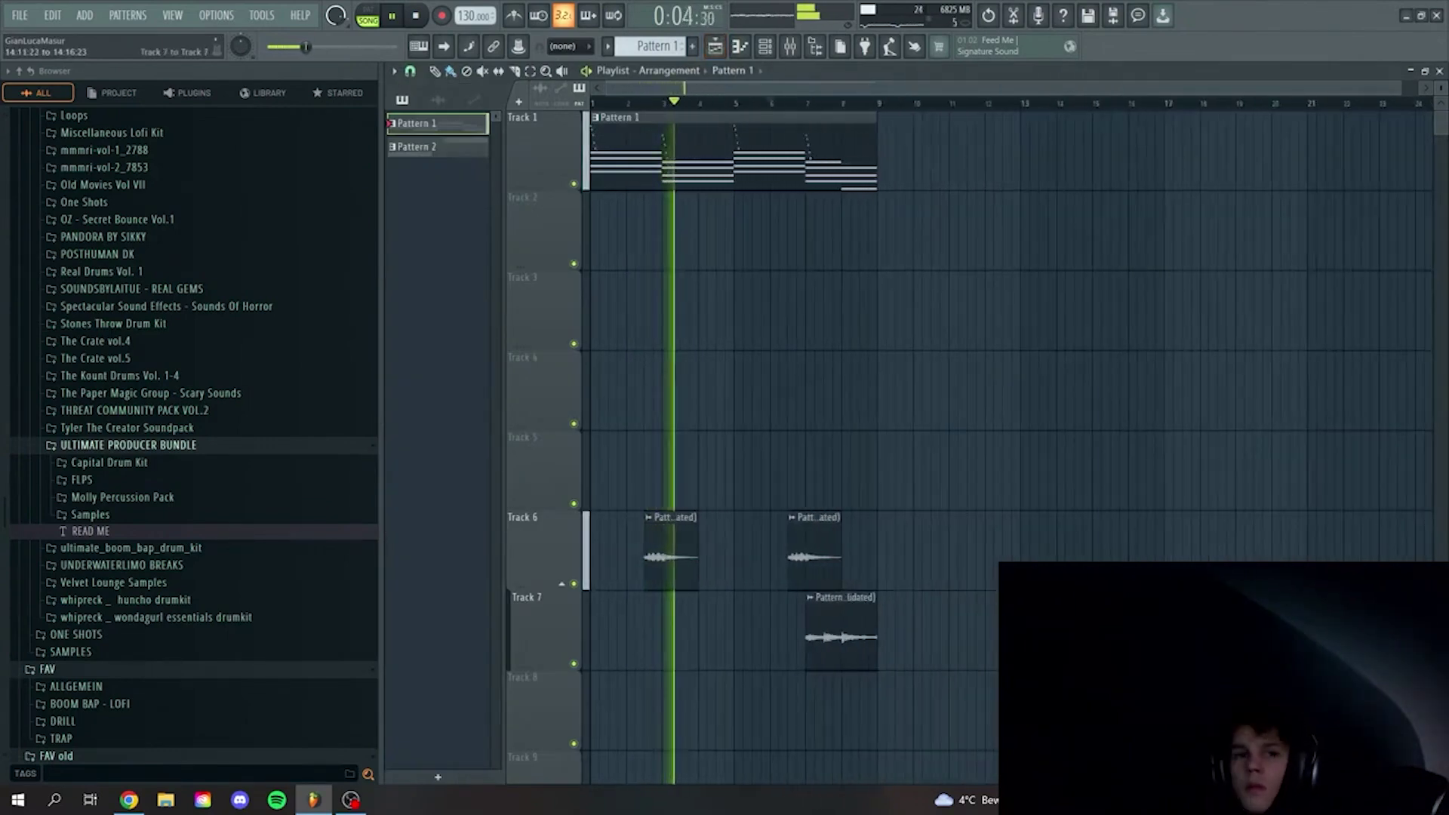
ctrl+right_click(1092, 630)
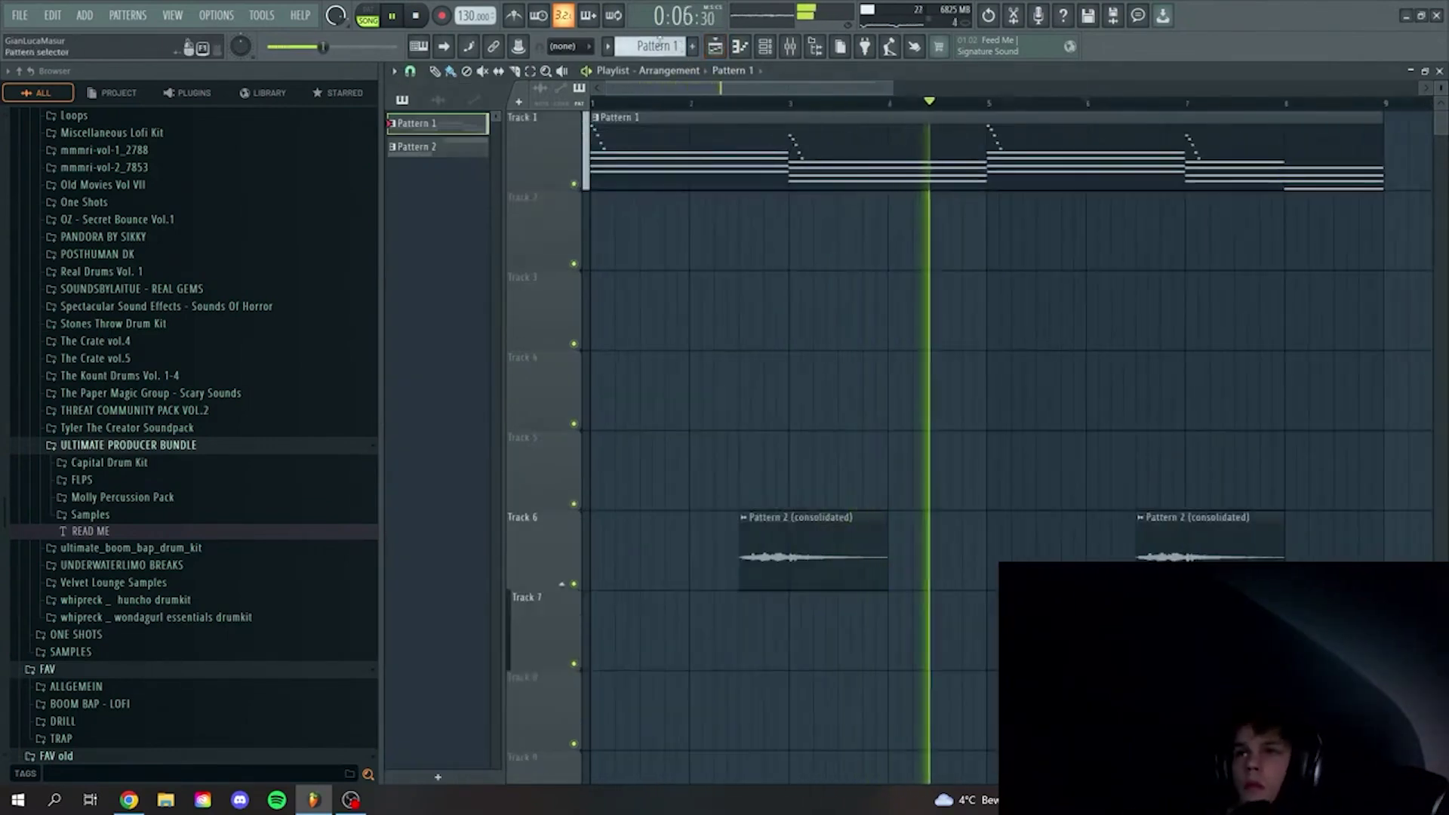
scroll(660, 43, down, 3)
click(769, 322)
drag(769, 322, 594, 349)
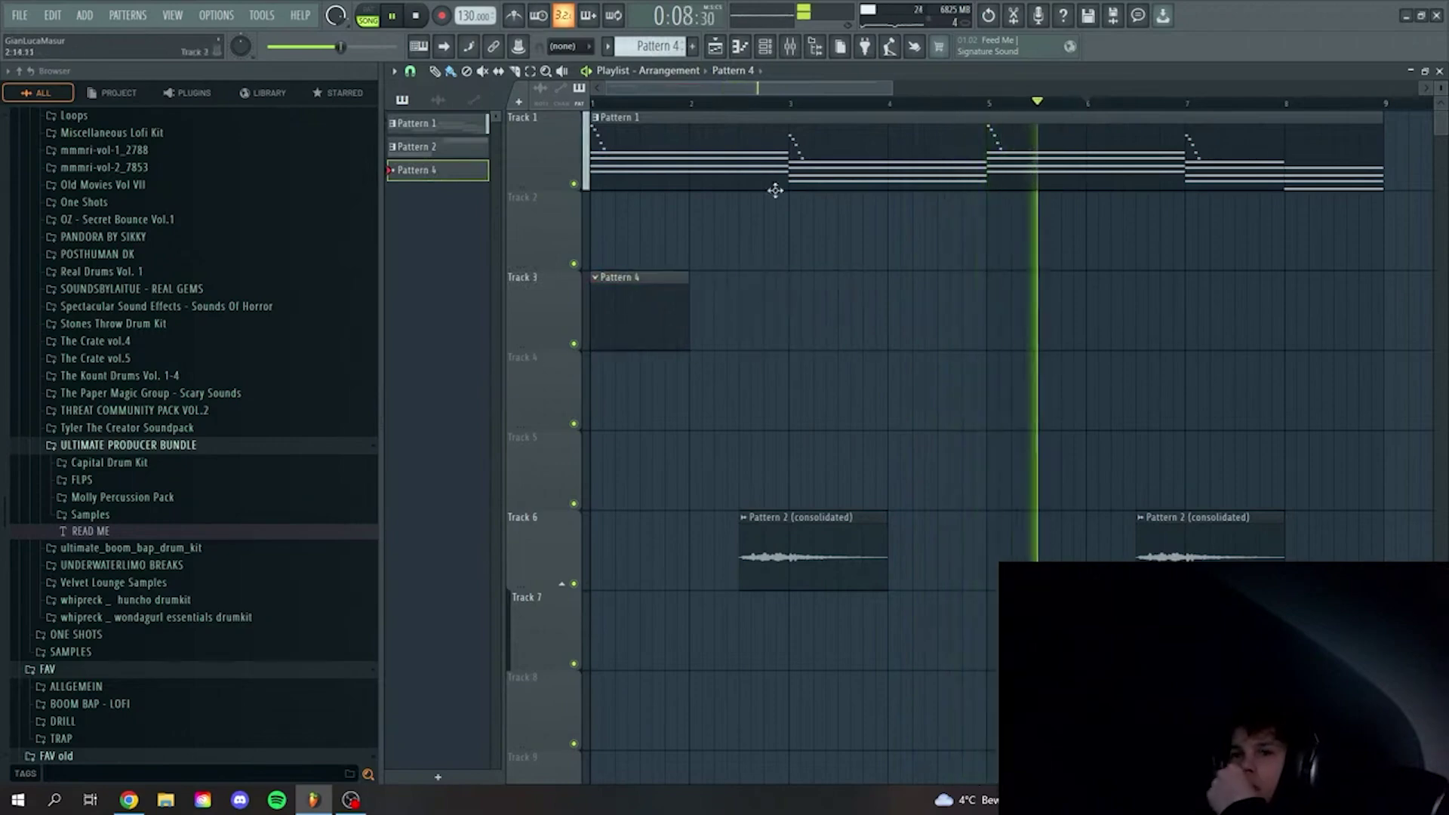
- Close the DRUMS folder in the sample browser and open the KXVI MiniStash Multi Kit inside ONE SHOTS
scroll(161, 449, up, 20)
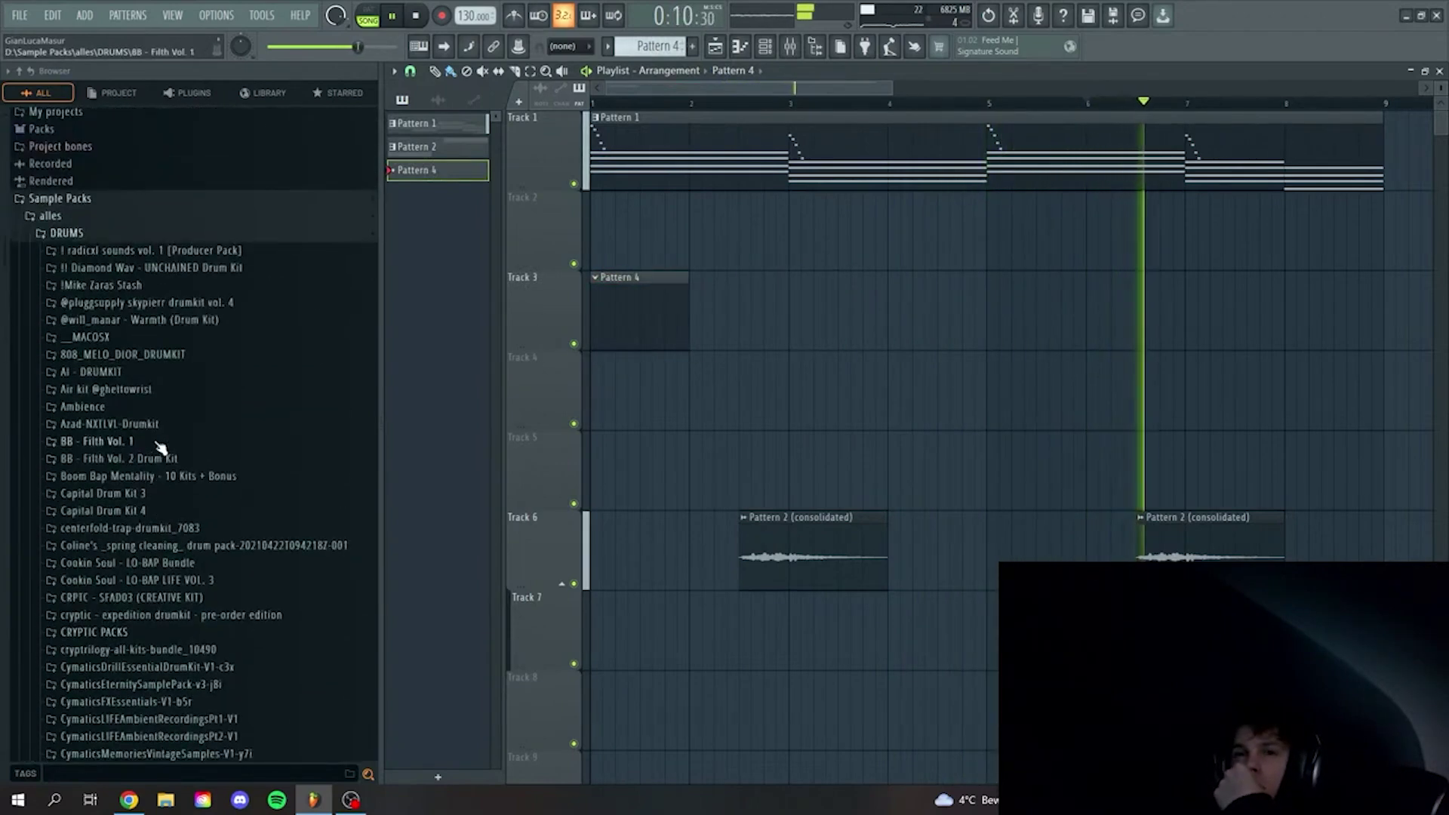
click(67, 233)
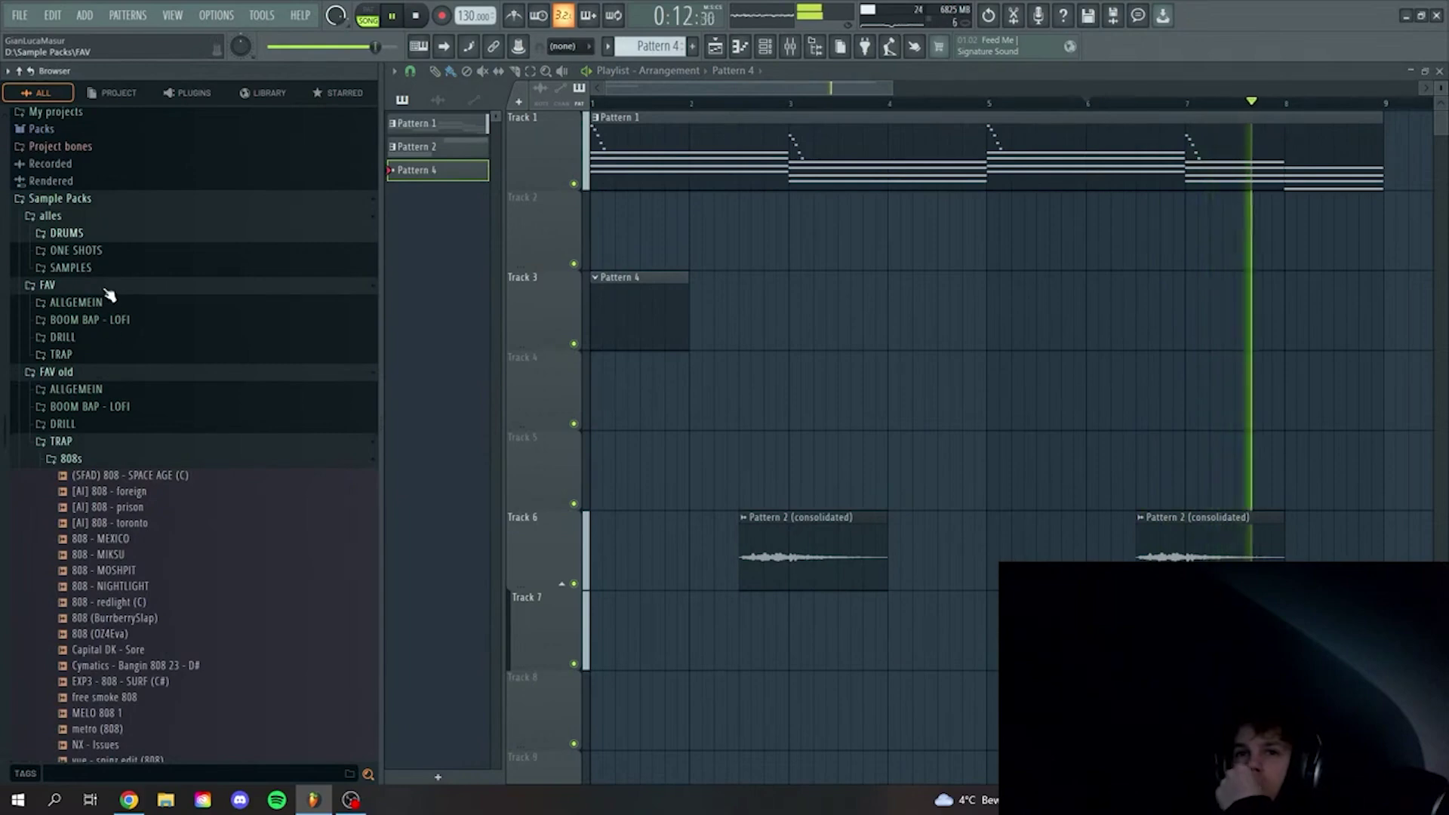
click(83, 251)
click(133, 286)
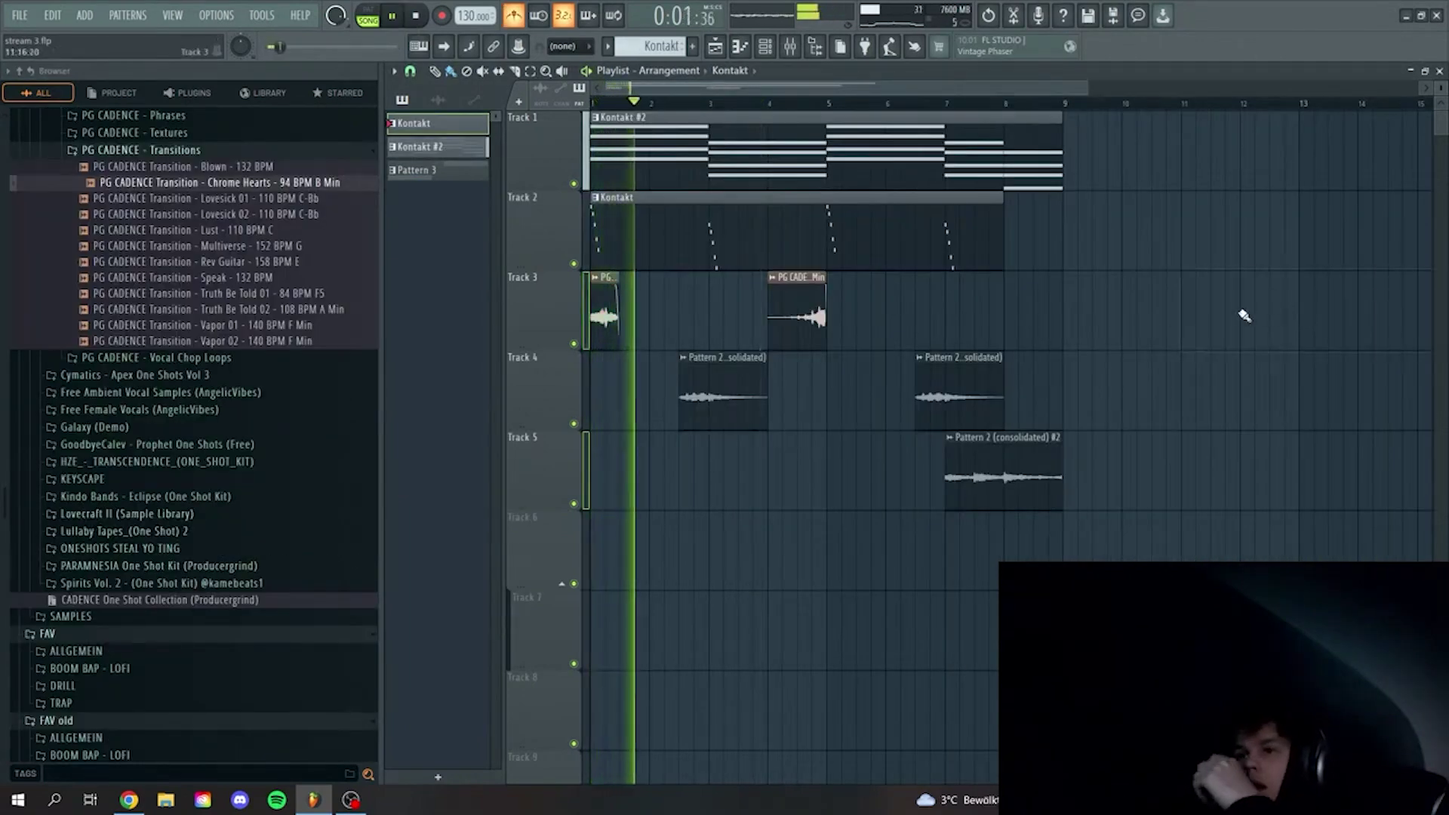
- Create Pattern 6 and place its clip on playlist Track 6 at bar 1
drag(1210, 313, 1431, 313)
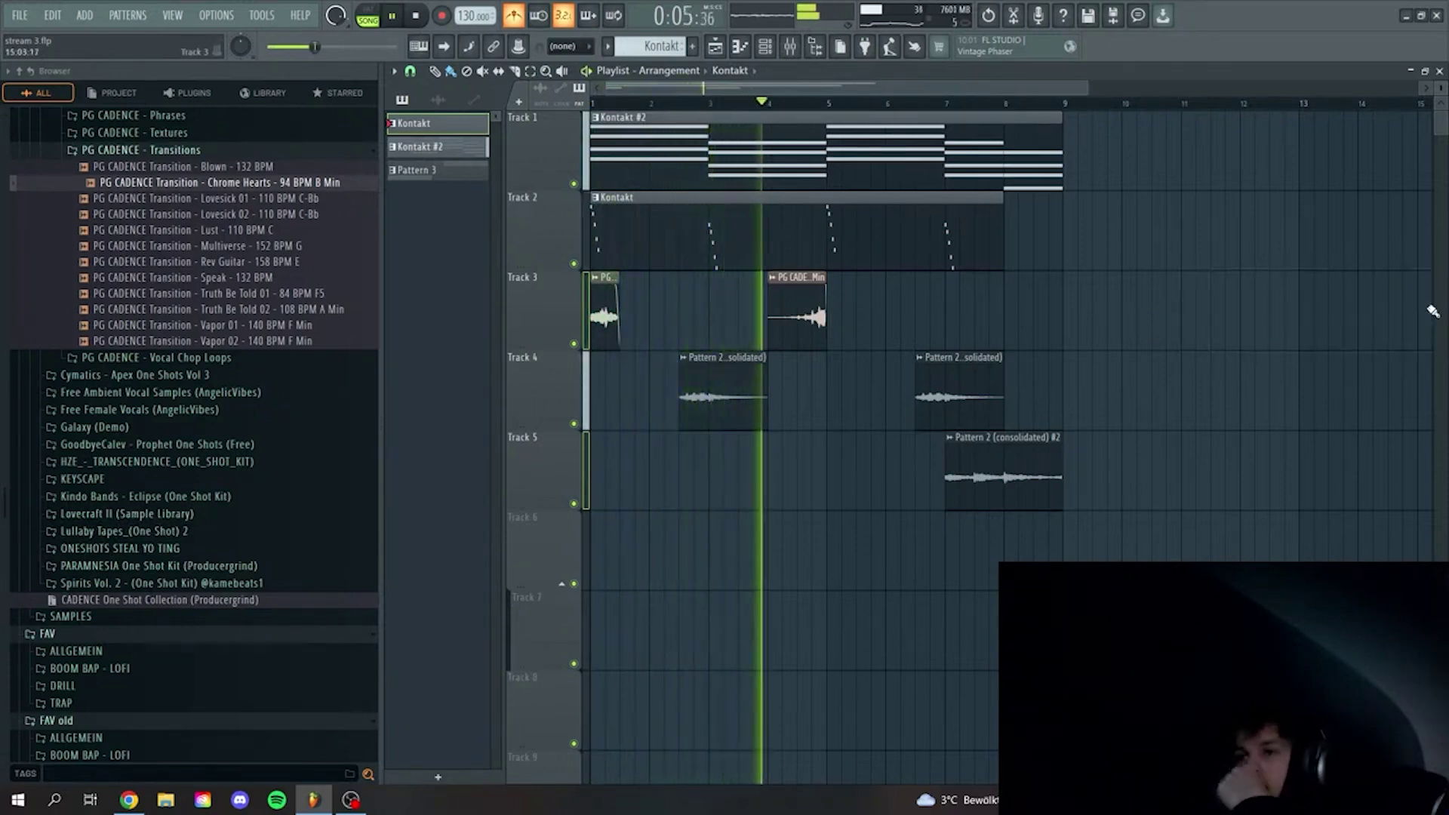
key(F4)
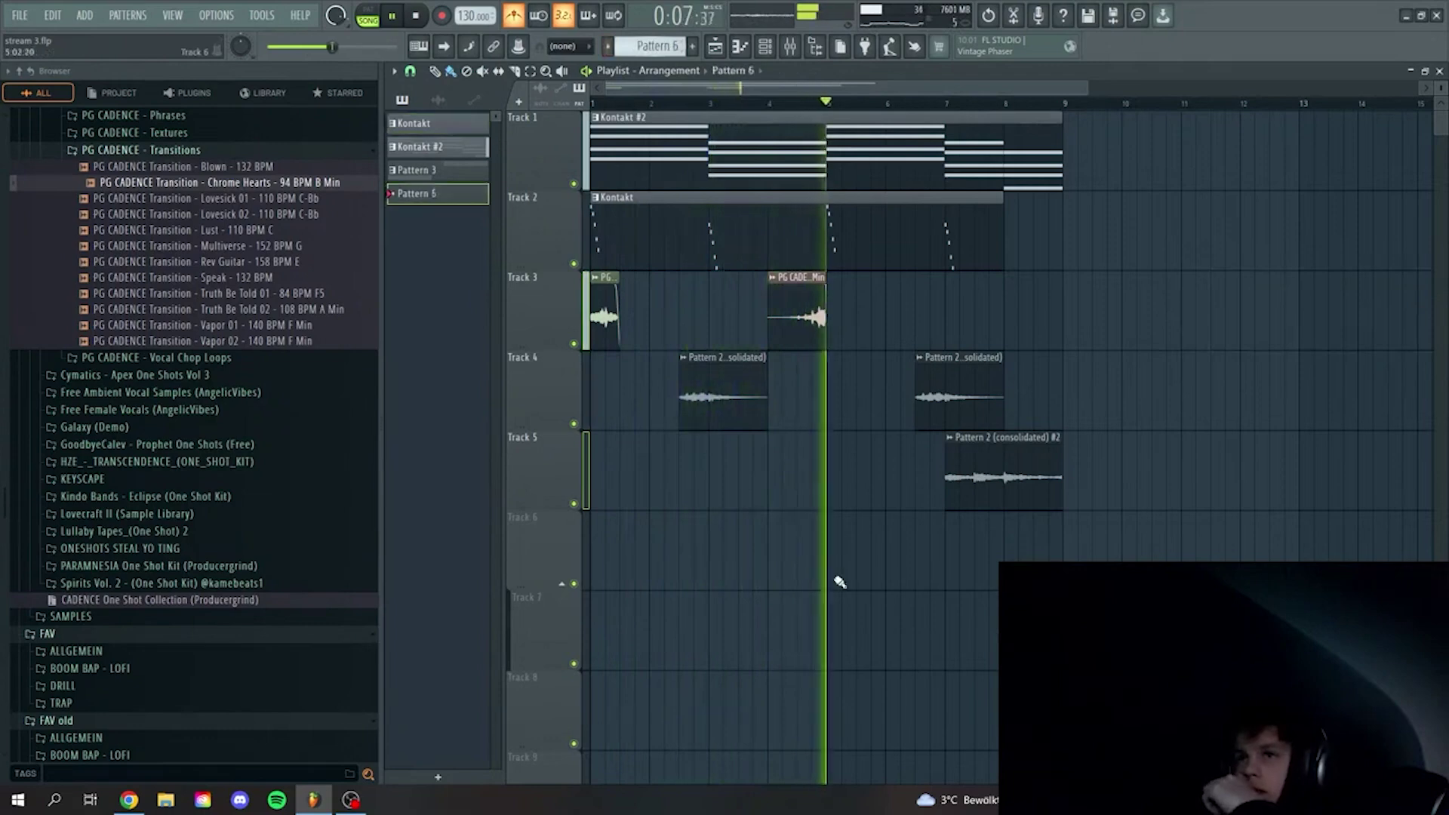
click(740, 47)
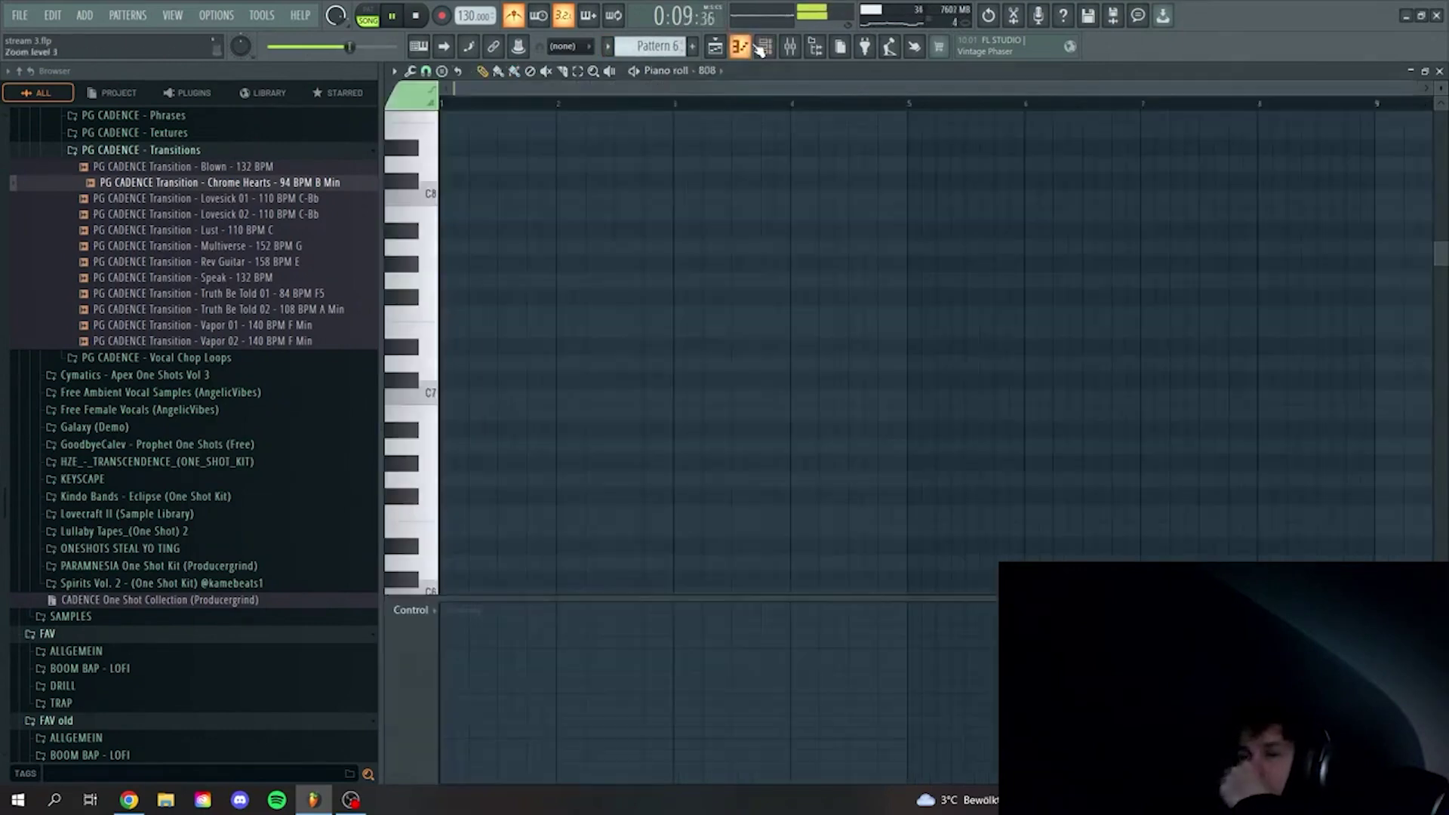
click(714, 47)
- Collapse the Live Instrument Phrases and MiniStash Multi Kit folders in the sample browser
scroll(279, 433, up, 8)
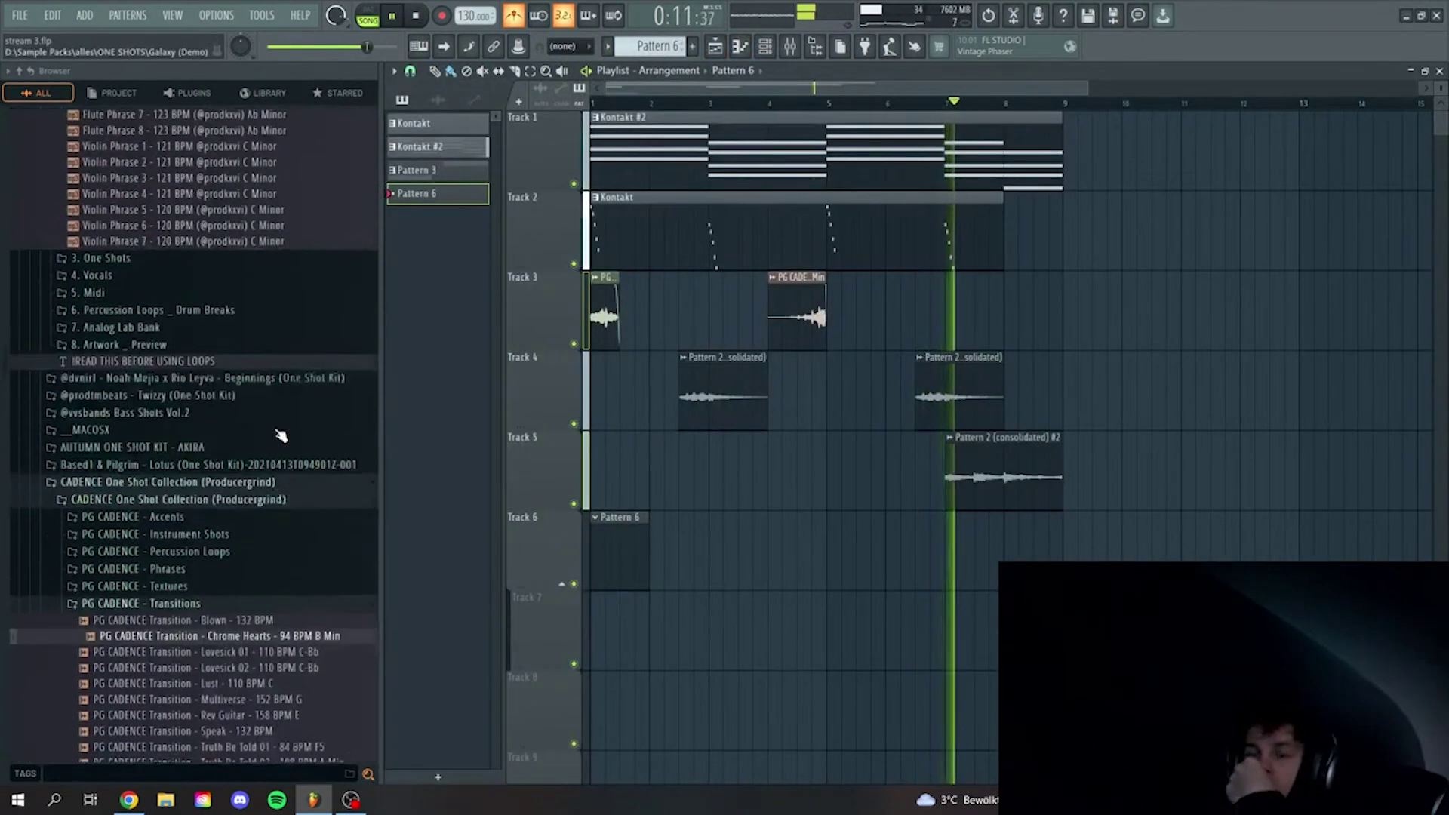
scroll(253, 466, up, 8)
click(123, 596)
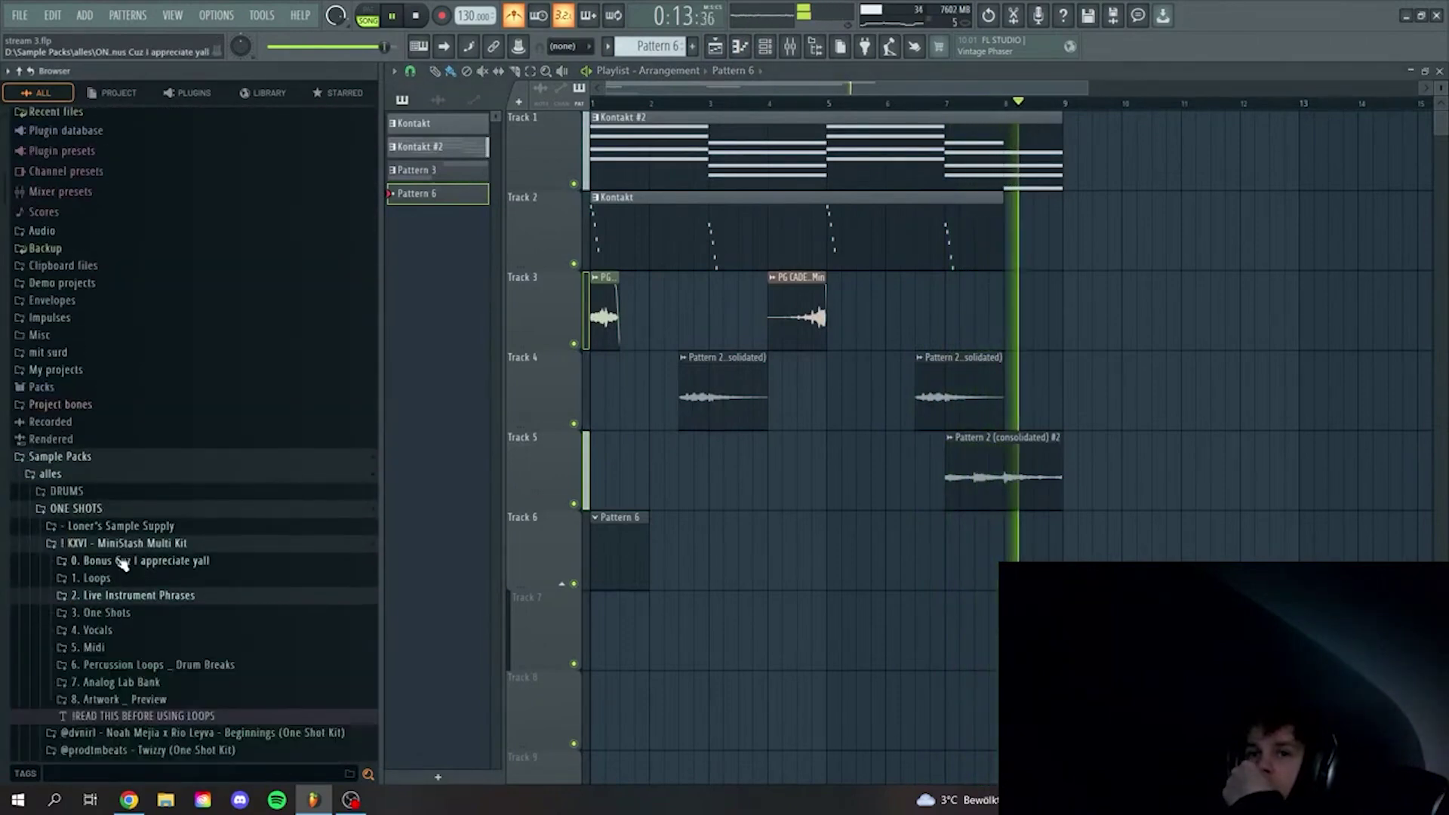
click(118, 544)
click(118, 526)
key(space)
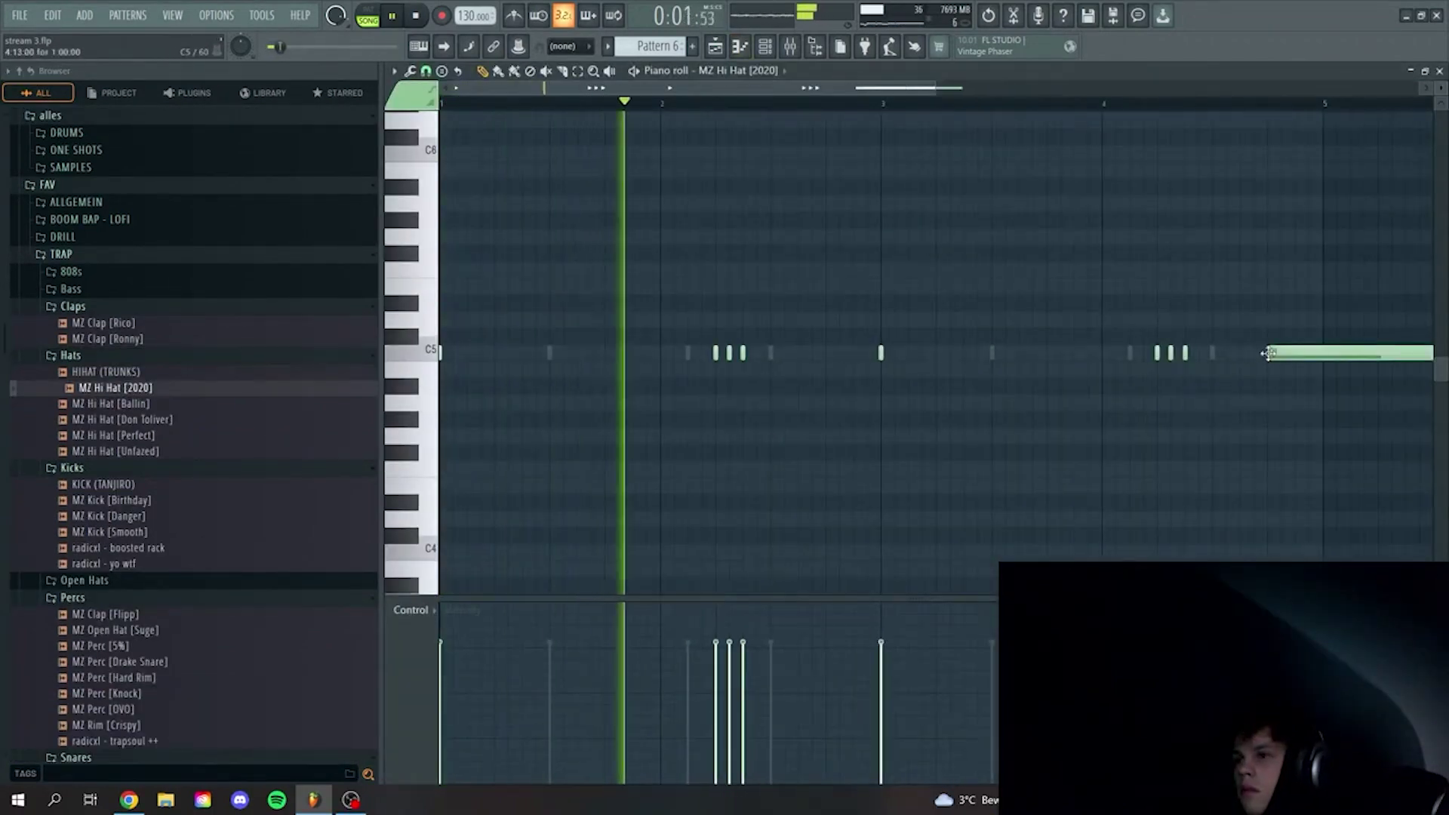
- Change the snap resolution and chop the long C5 hi-hat note starting late in bar 4 into rapid short notes
click(426, 71)
click(449, 184)
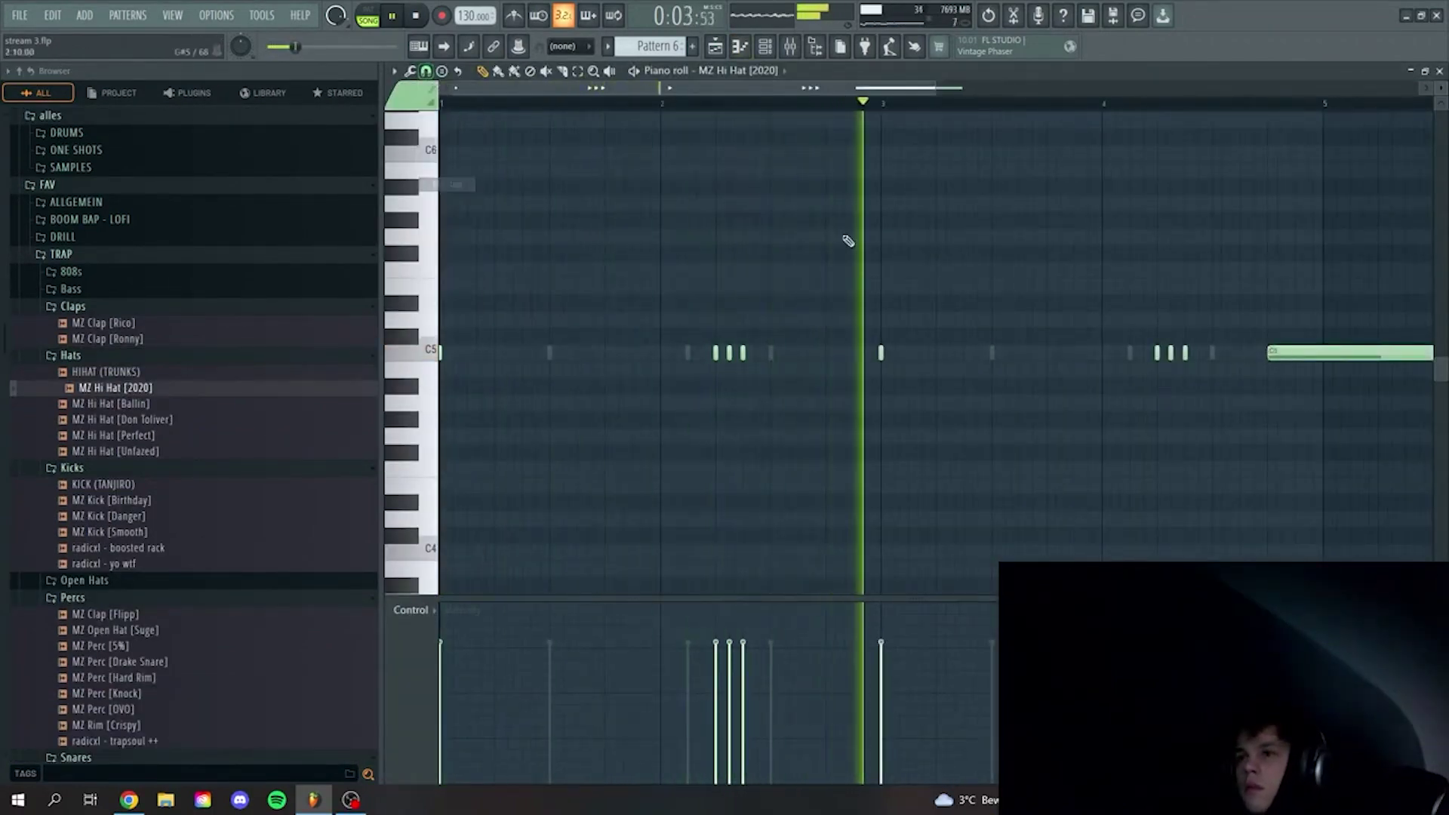
drag(1238, 309, 1307, 420)
key(ctrl+u)
- Delete surplus chopped C5 hi-hat notes from late bar 4 onward and restart playback
right_click(1282, 355)
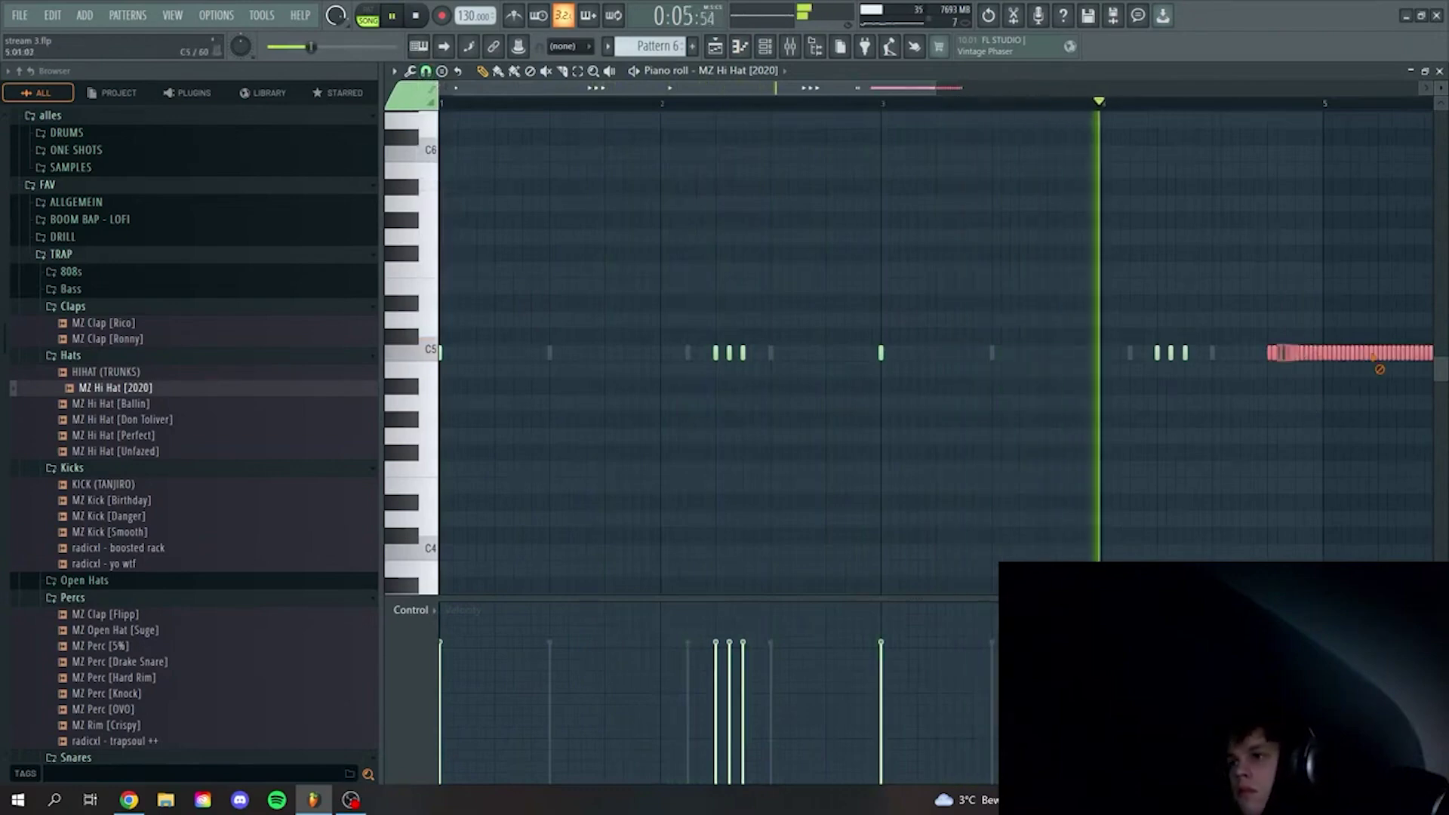
drag(1302, 361, 1427, 357)
scroll(1353, 360, down, 1)
click(1258, 372)
right_click(1263, 356)
key(space)
key(space)
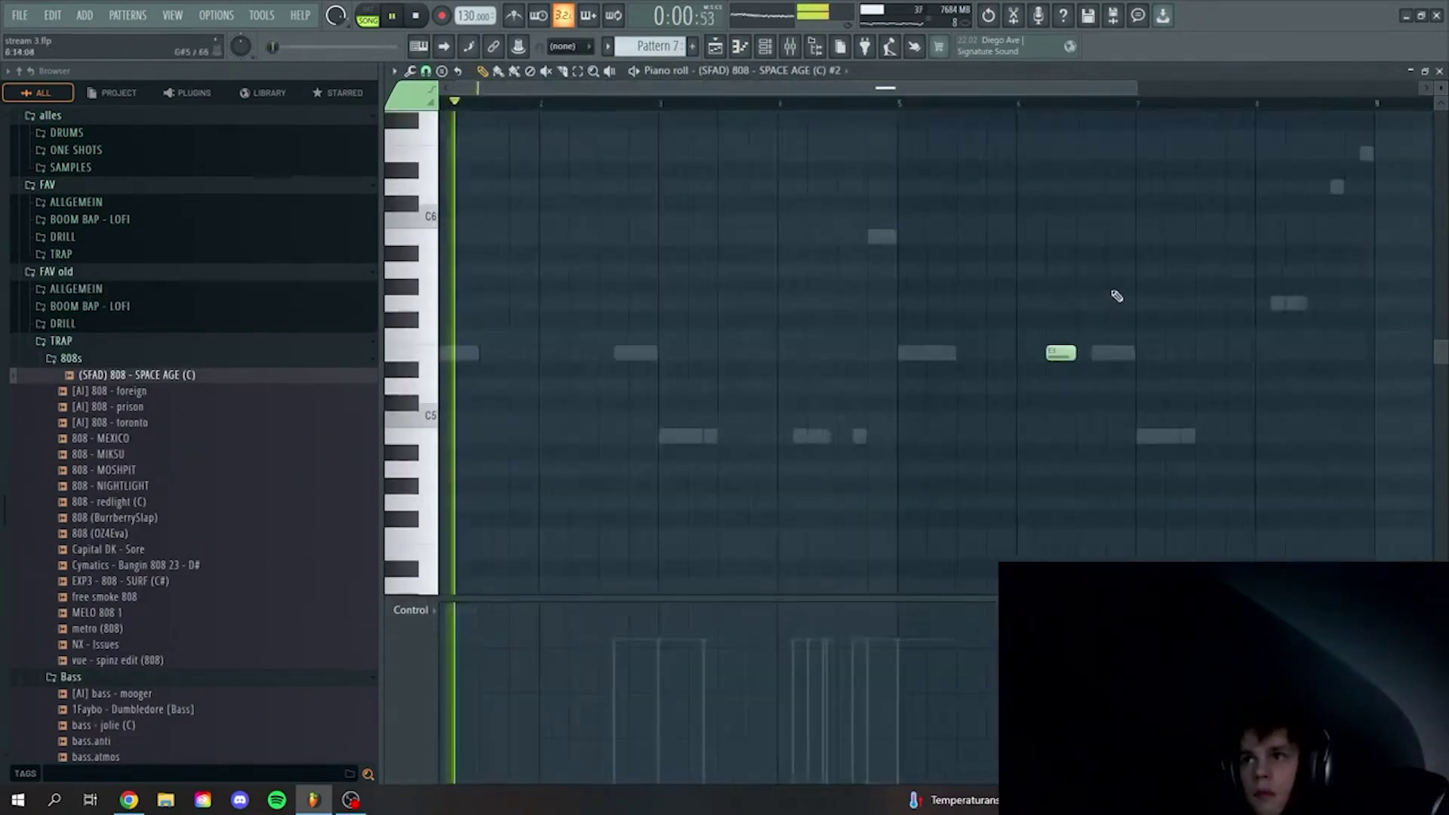
- Show the channel rack and collapse the 808s and TRAP folders under FAV old in the sample browser
scroll(1117, 296, down, 1)
click(766, 48)
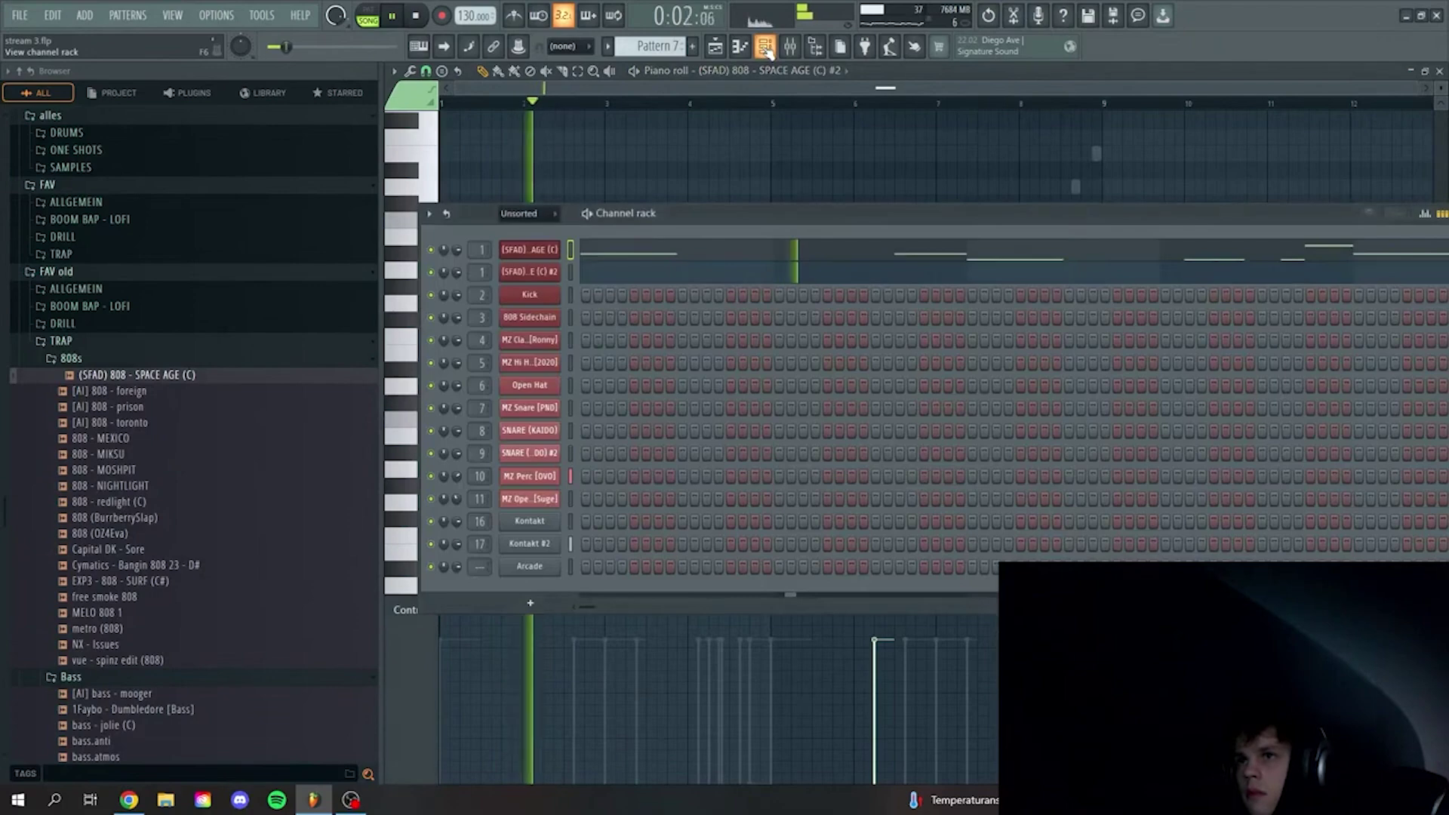
click(155, 361)
click(155, 363)
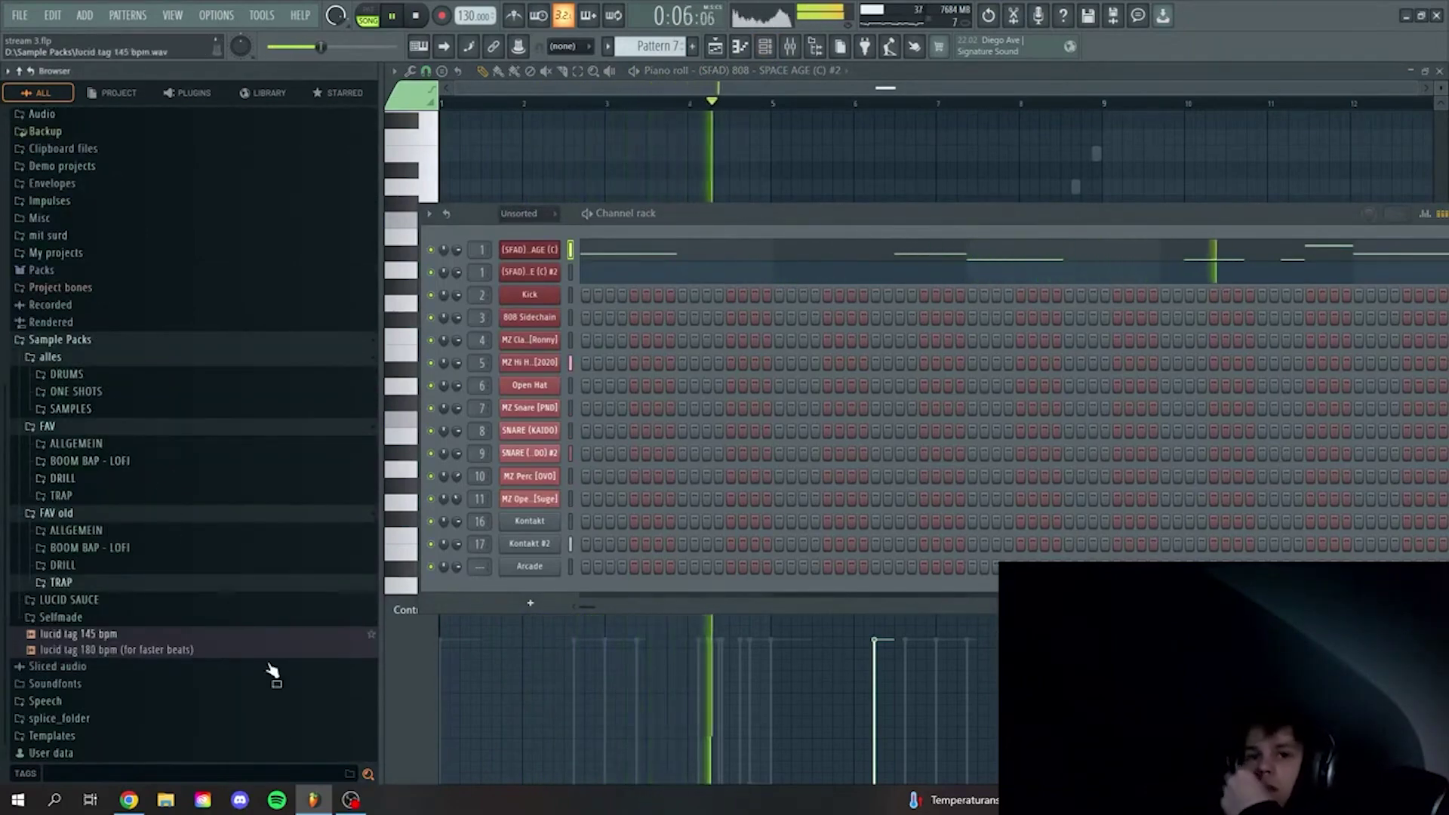
- Search the sample browser for "perc loop" and audition a percussion loop from the results
click(286, 766)
text(perc loop)
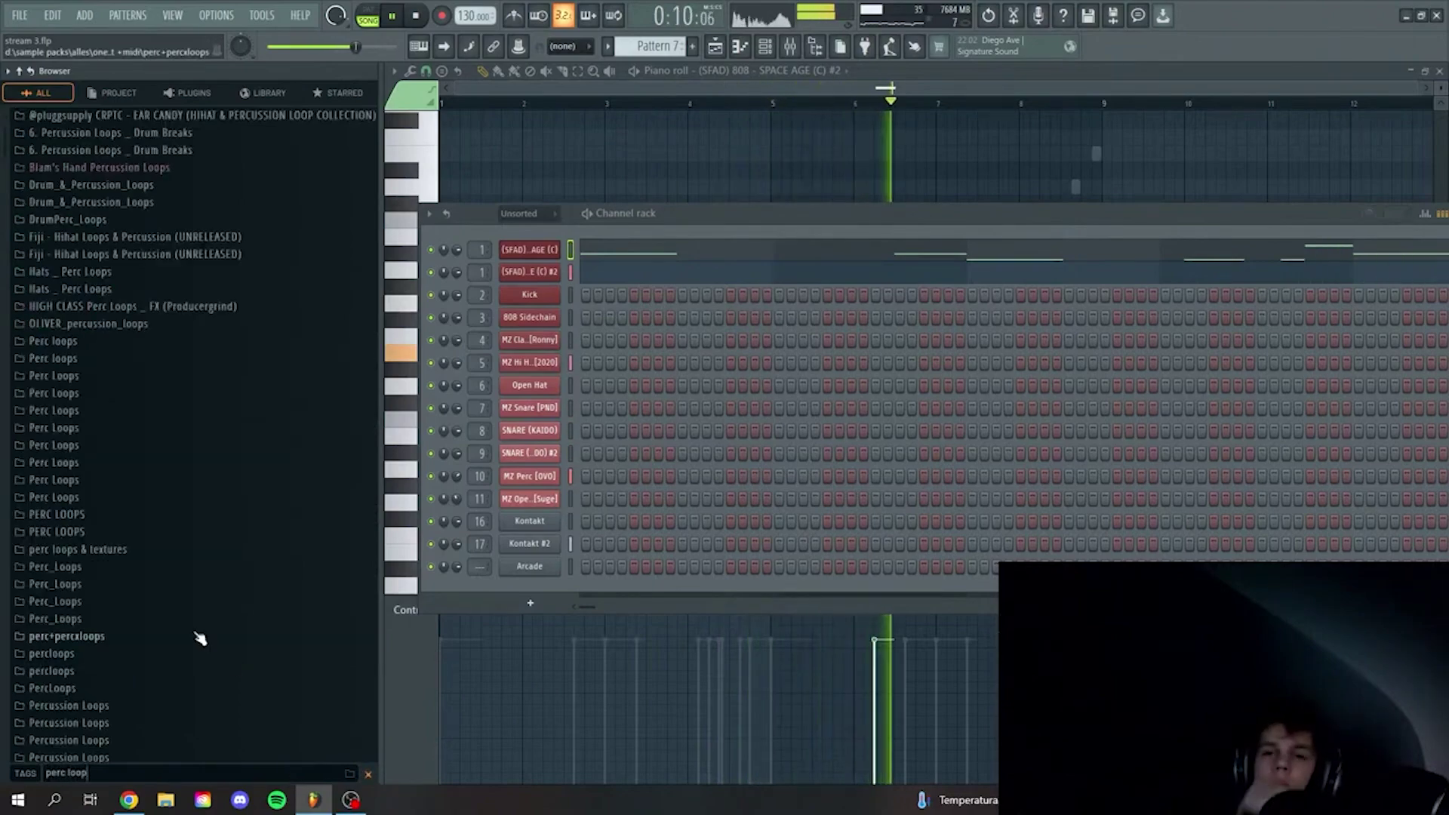
scroll(210, 483, down, 10)
scroll(218, 347, down, 8)
scroll(250, 490, down, 10)
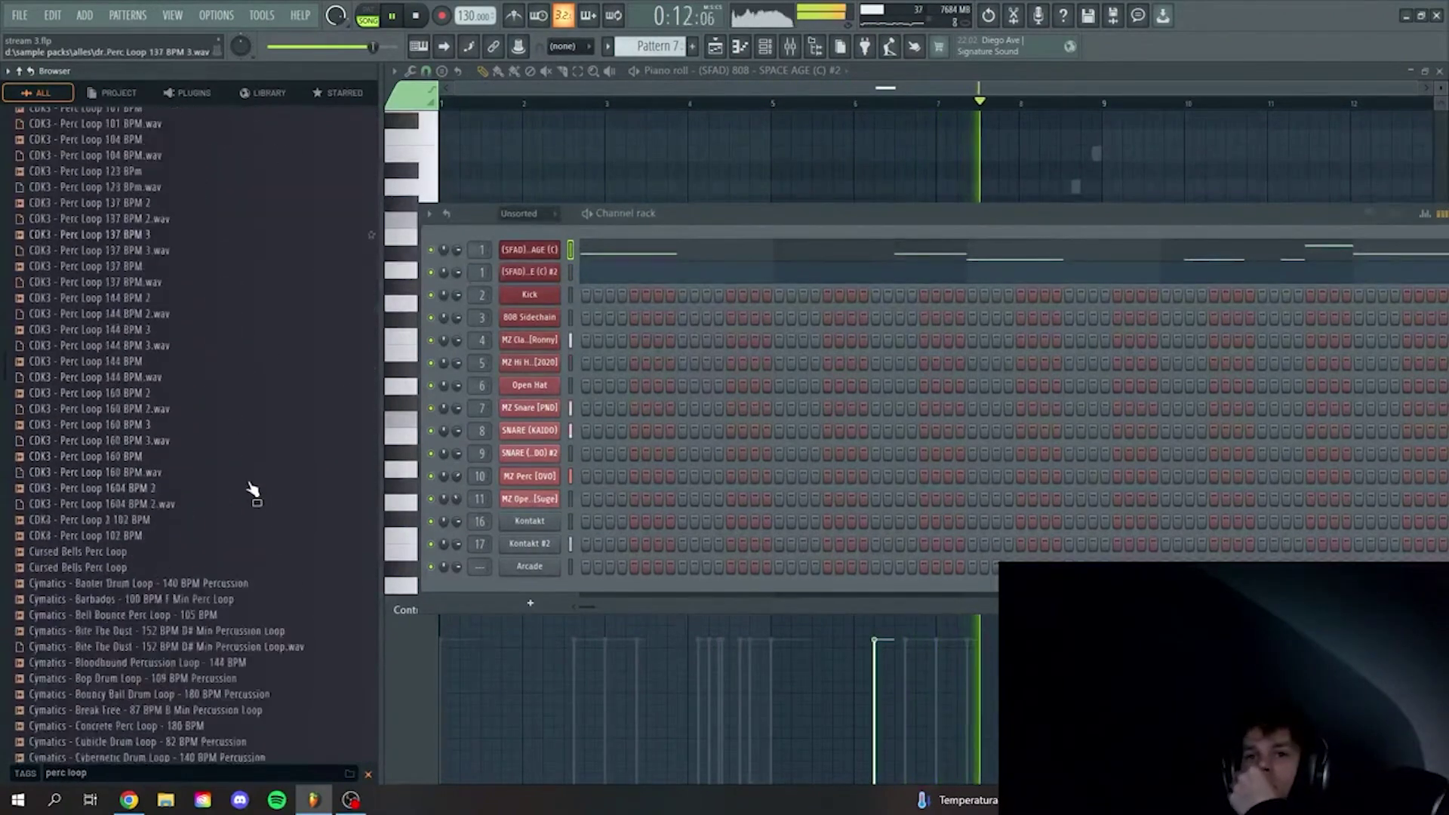
click(237, 410)
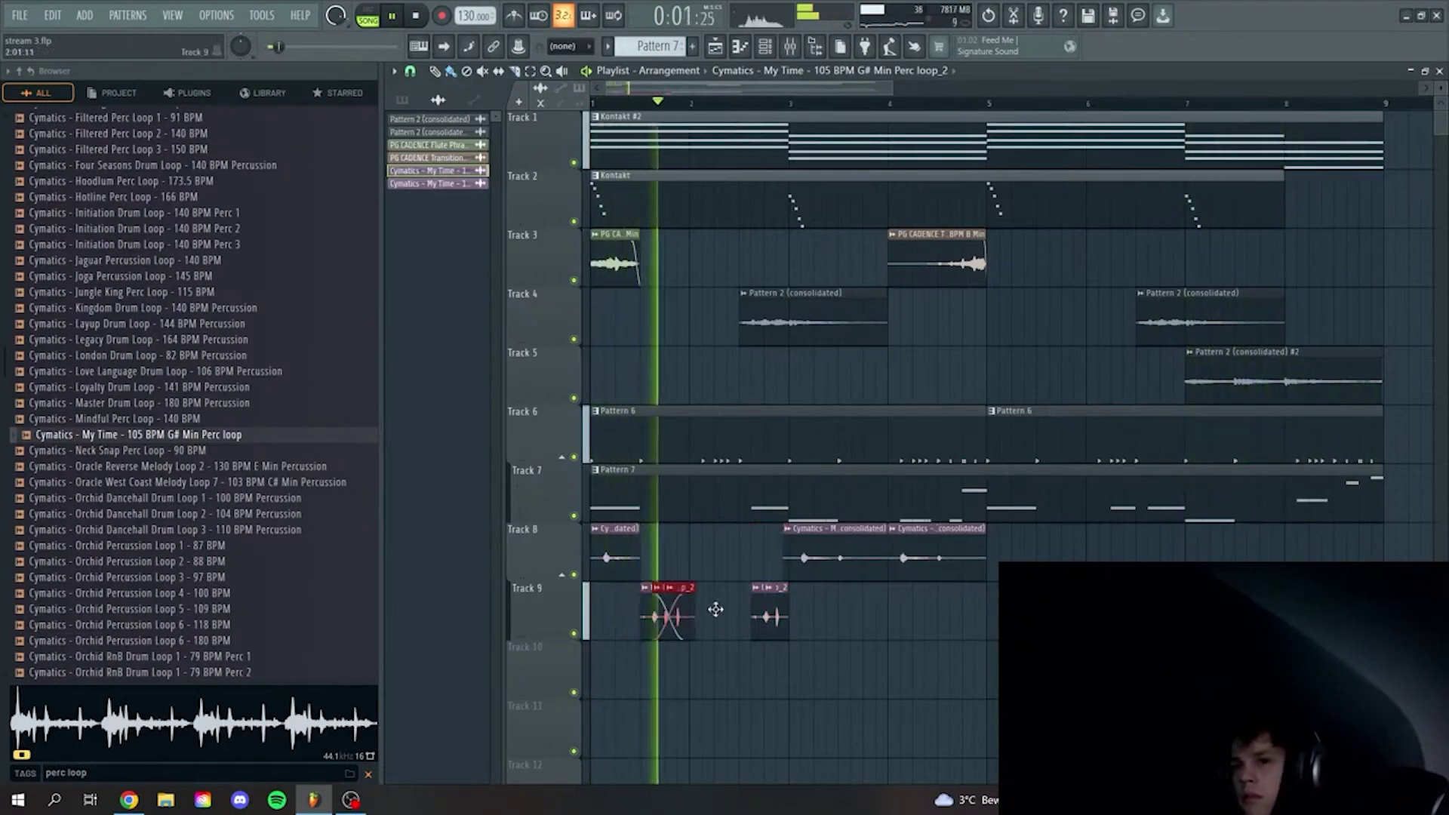
- Slice the Cymatics percussion clip on Track 8 in the middle of bar 3 and delete the part after the cut
click(868, 611)
key(c)
drag(839, 563, 839, 540)
right_click(857, 551)
- Place a copy of the Track 9 percussion slices on the same track at the middle of bar 3
drag(895, 601, 651, 628)
drag(940, 667, 859, 612)
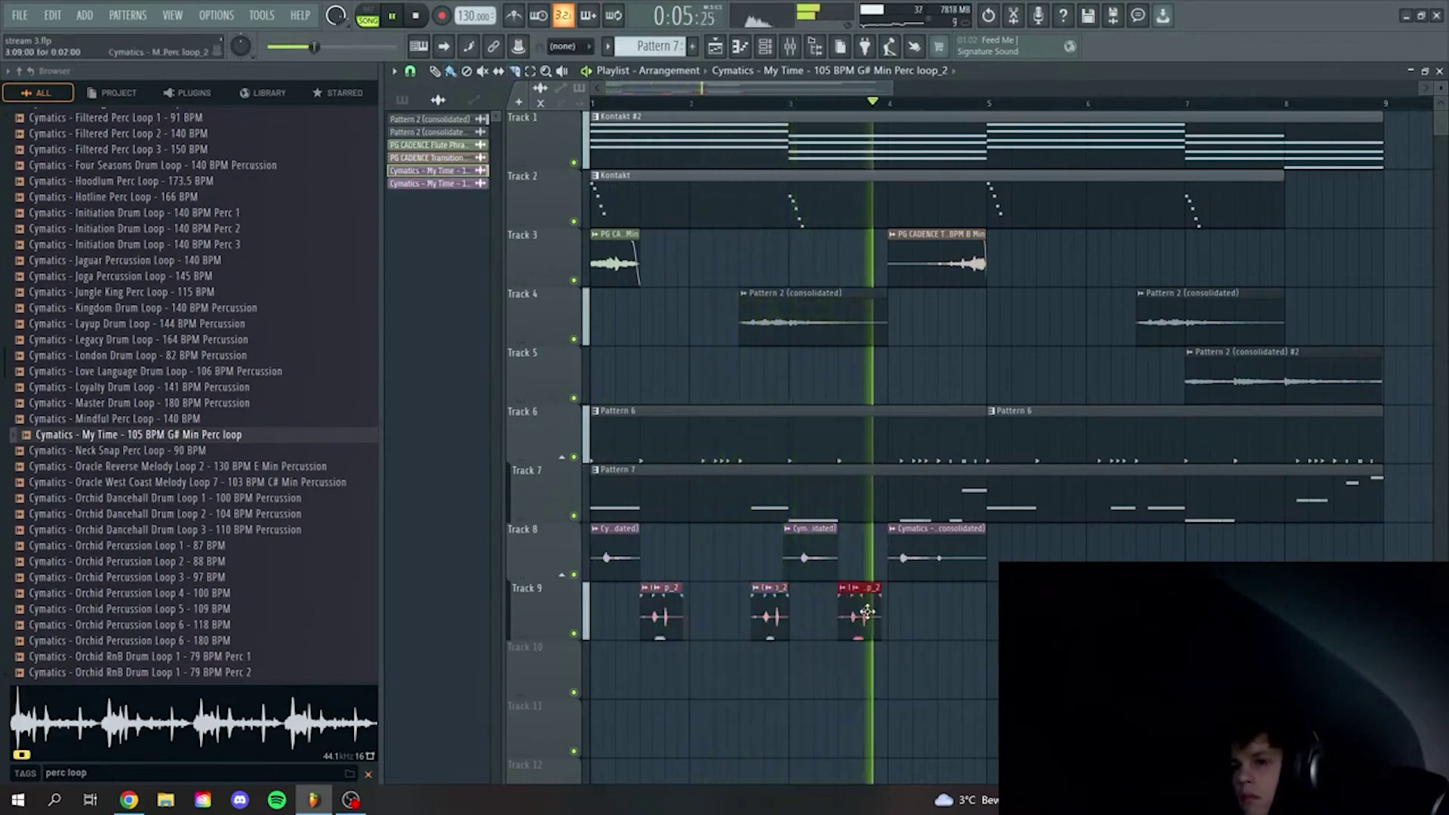
key(space)
ctrl+right_click(818, 589)
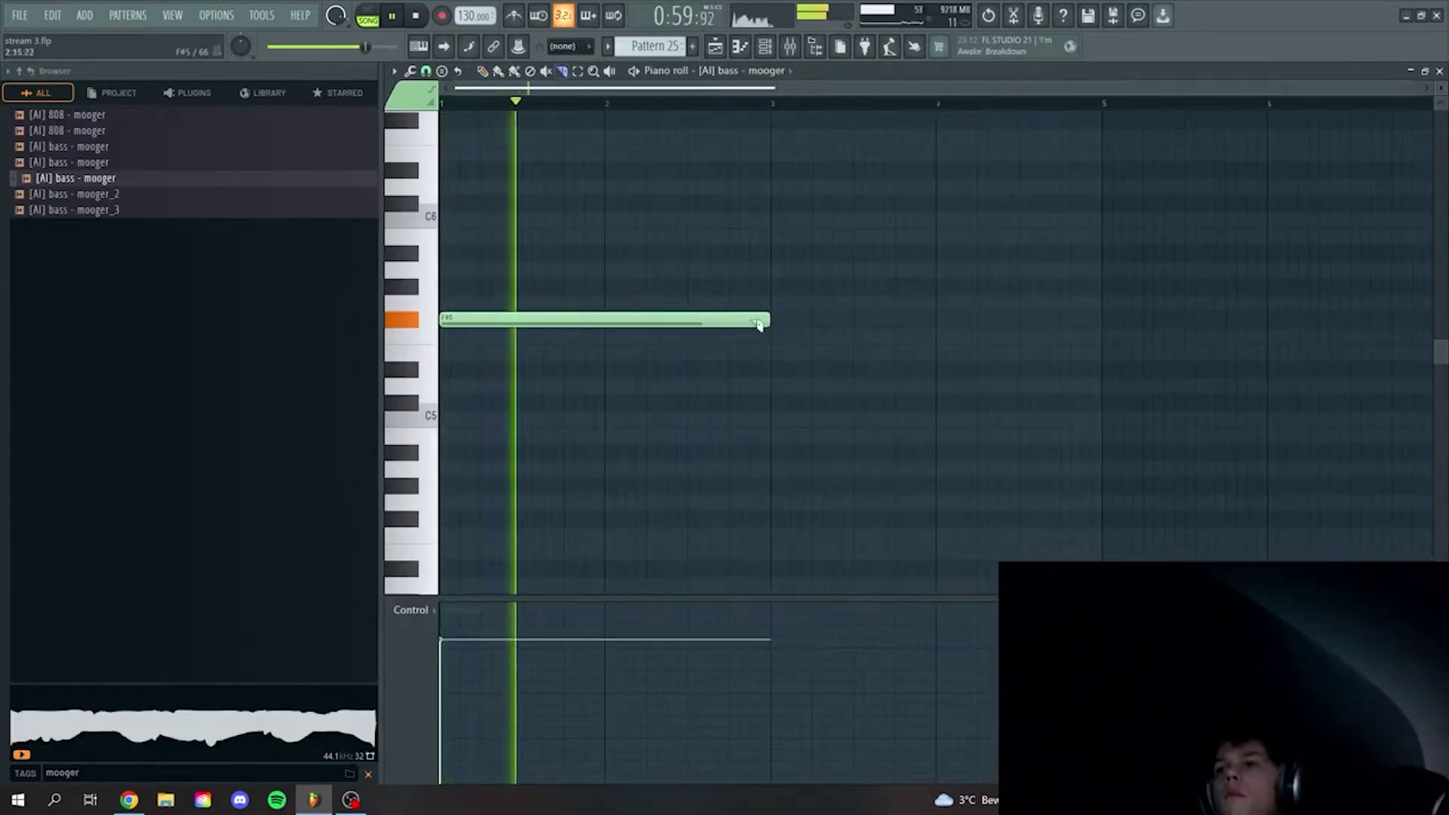
- Build the mooger bass line in Pattern 25 from two-bar notes F#5, C#5 and F#5, plus one-bar notes D#5 and C#5
click(1184, 443)
drag(1184, 443, 545, 266)
key(ctrl+b)
drag(968, 442, 993, 365)
key(ctrl+b)
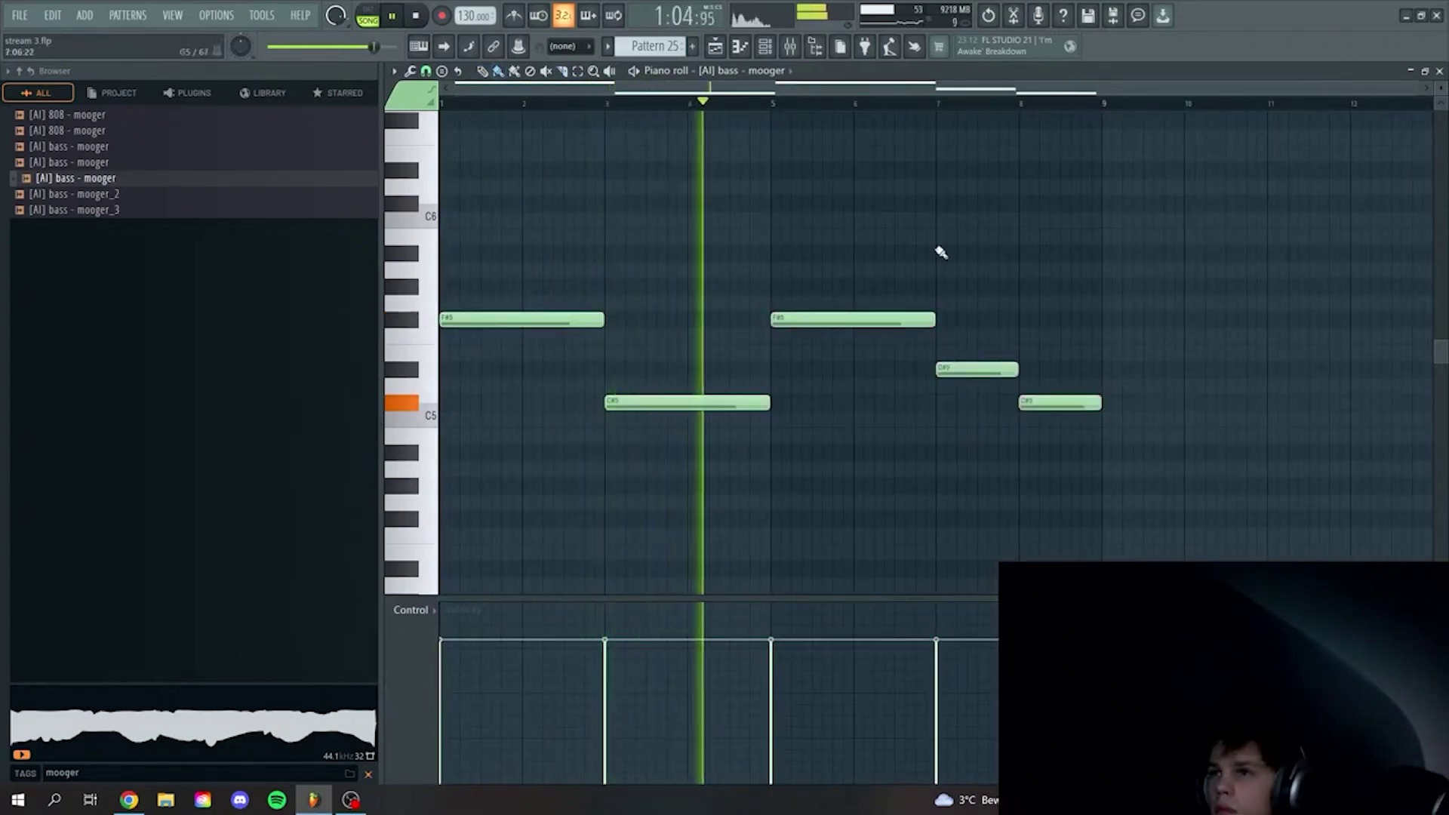
- Lower the Pattern 25 bass notes to C#5 in bar 7 and A4 in bar 8, following the Kontakt #2 chord roots
click(713, 47)
double_click(1086, 138)
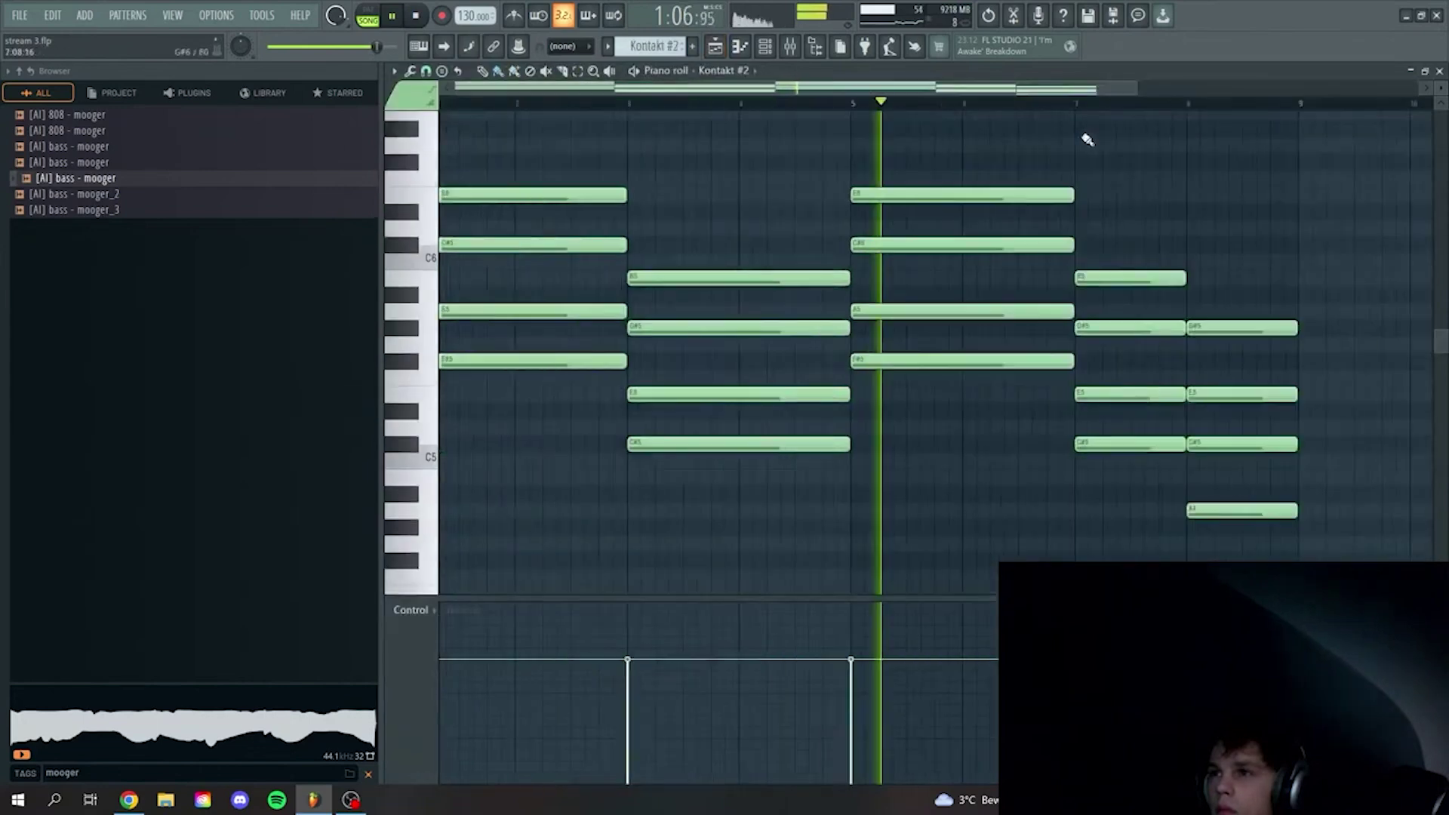
click(714, 46)
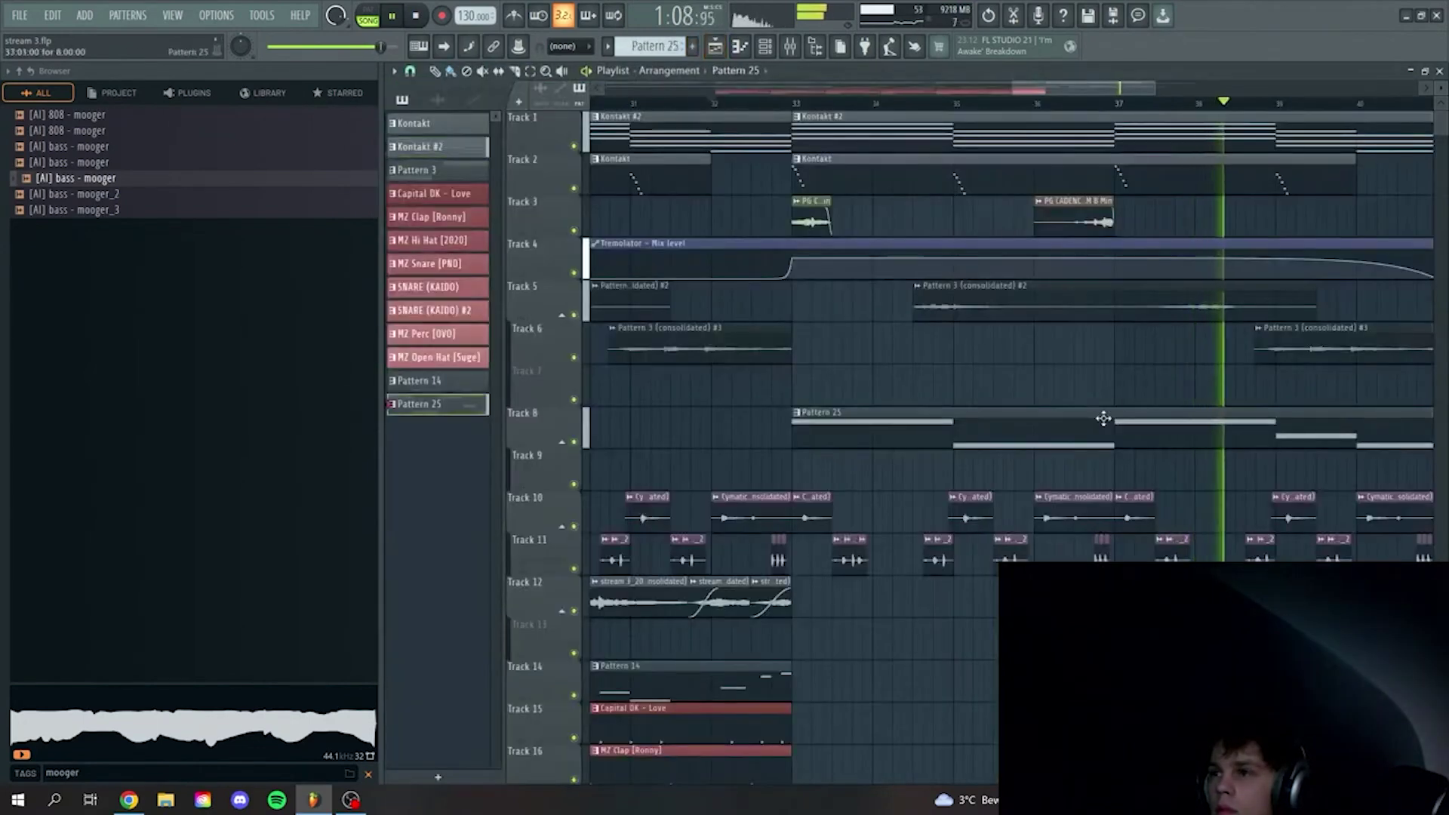
double_click(1103, 418)
drag(890, 414, 956, 511)
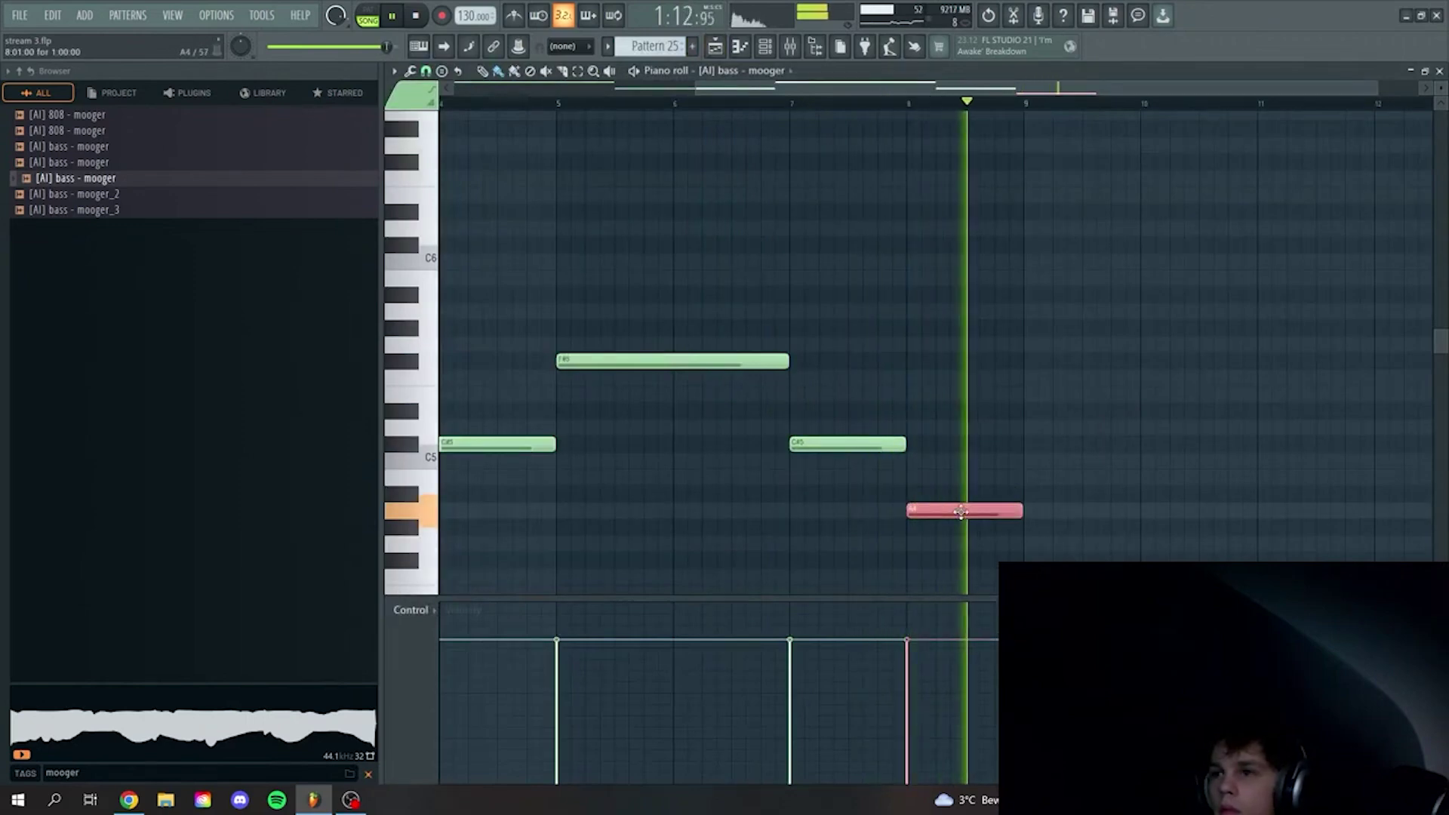
key(shift+Up)
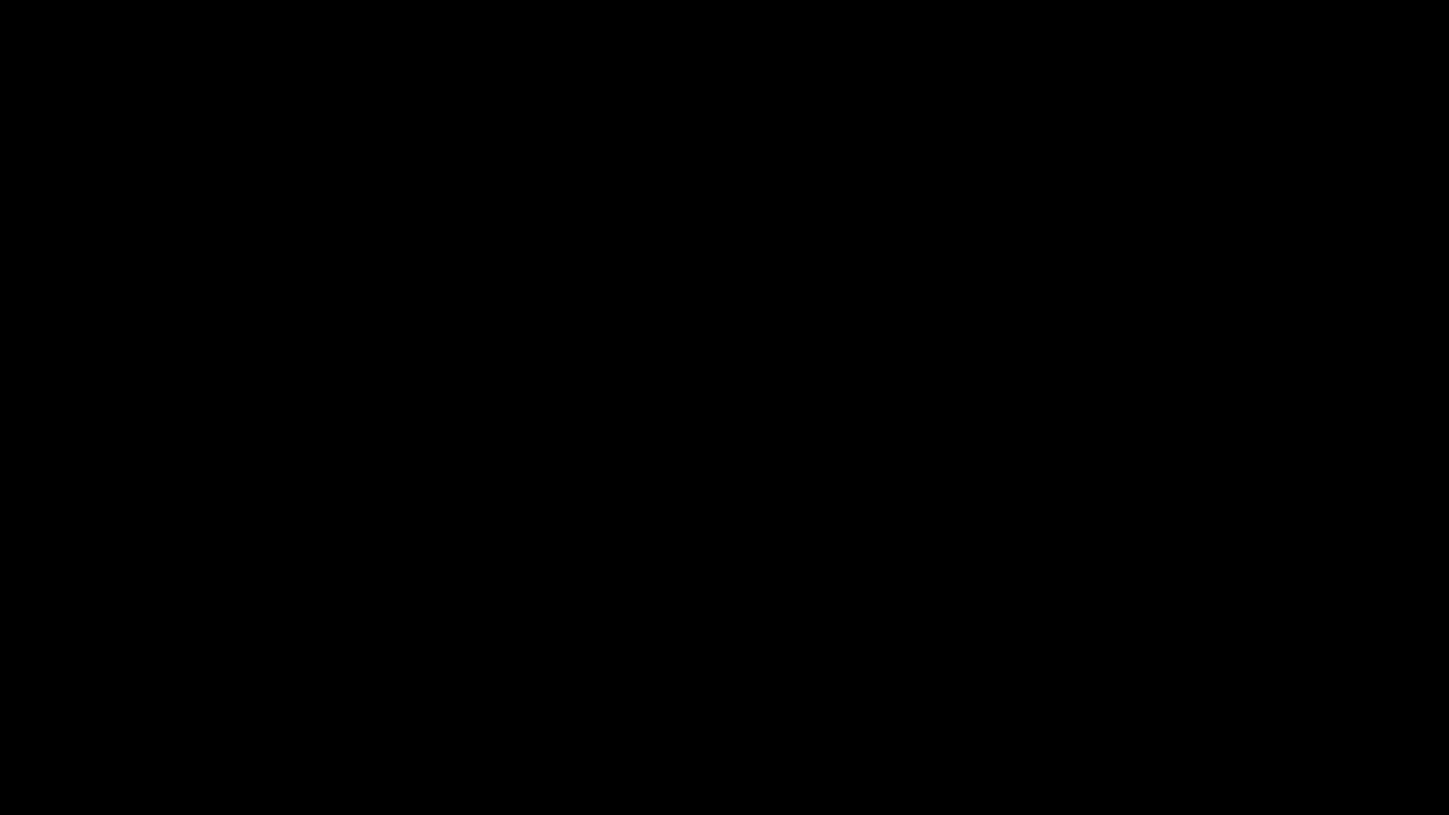